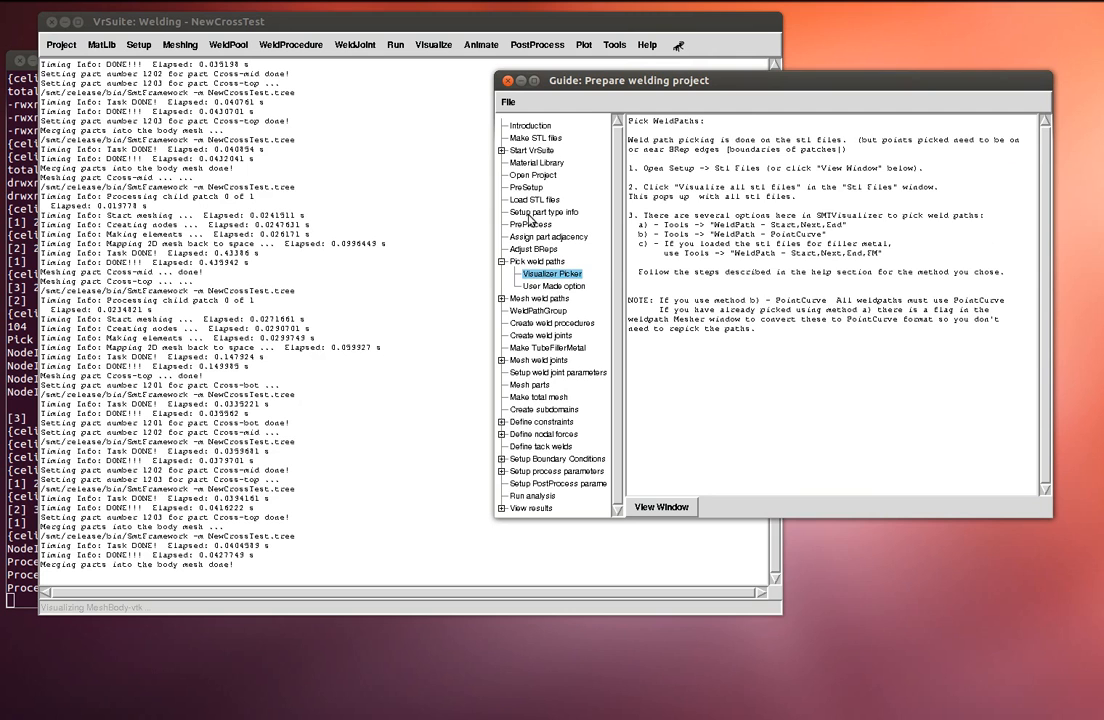
Review the guide topics PreProcess, Assign part adjacency, Adjust BReps and the Visualizer Picker entry for picking weld paths.
left_click(533, 225)
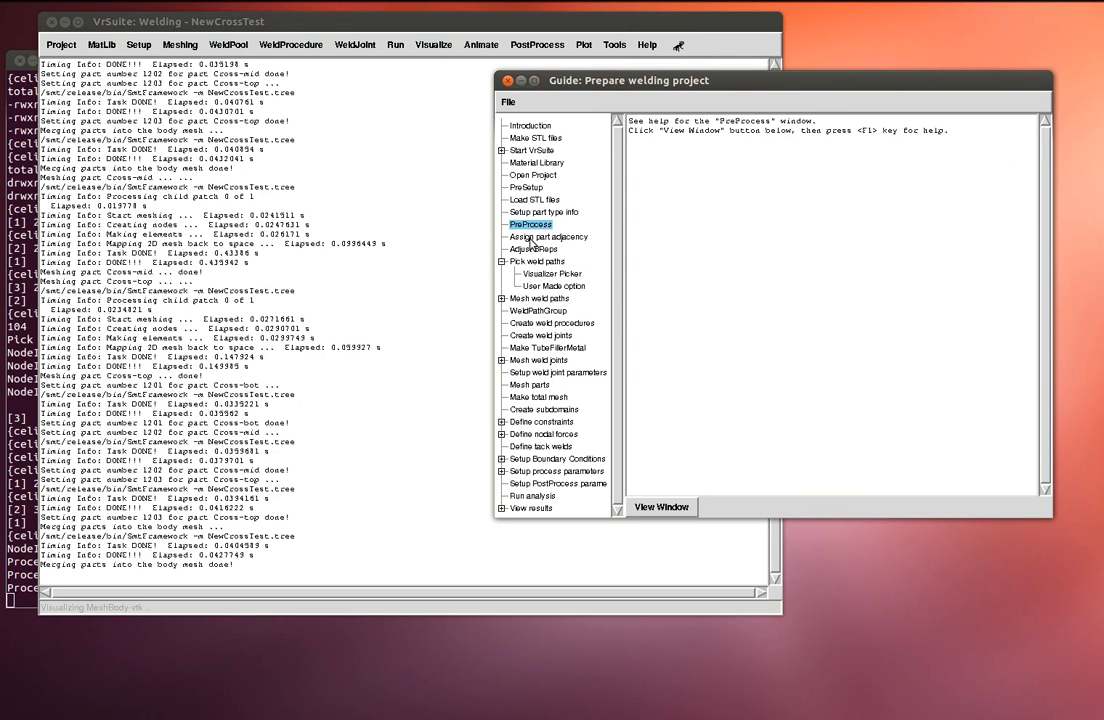
left_click(533, 238)
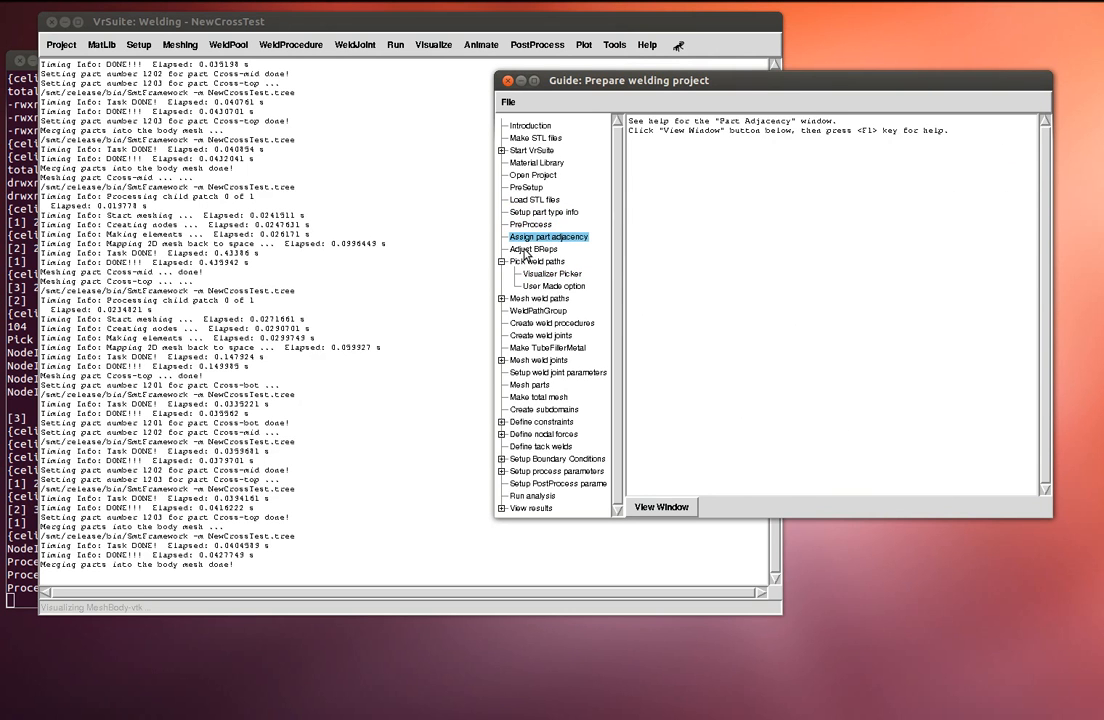
left_click(538, 251)
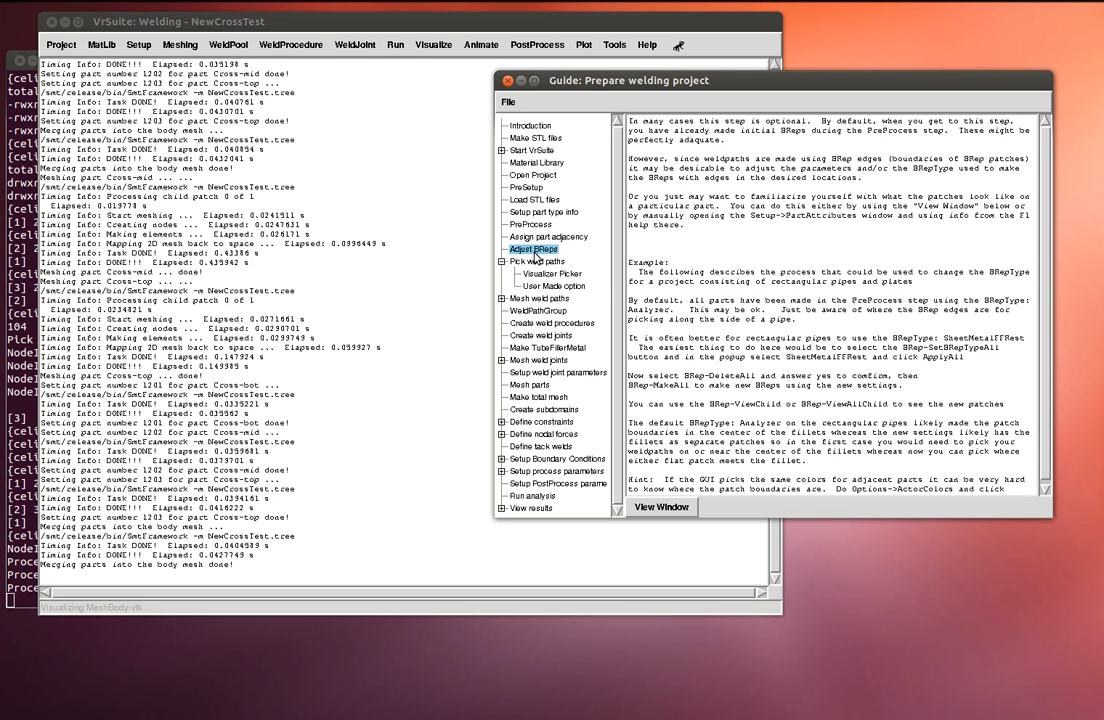
left_click(502, 262)
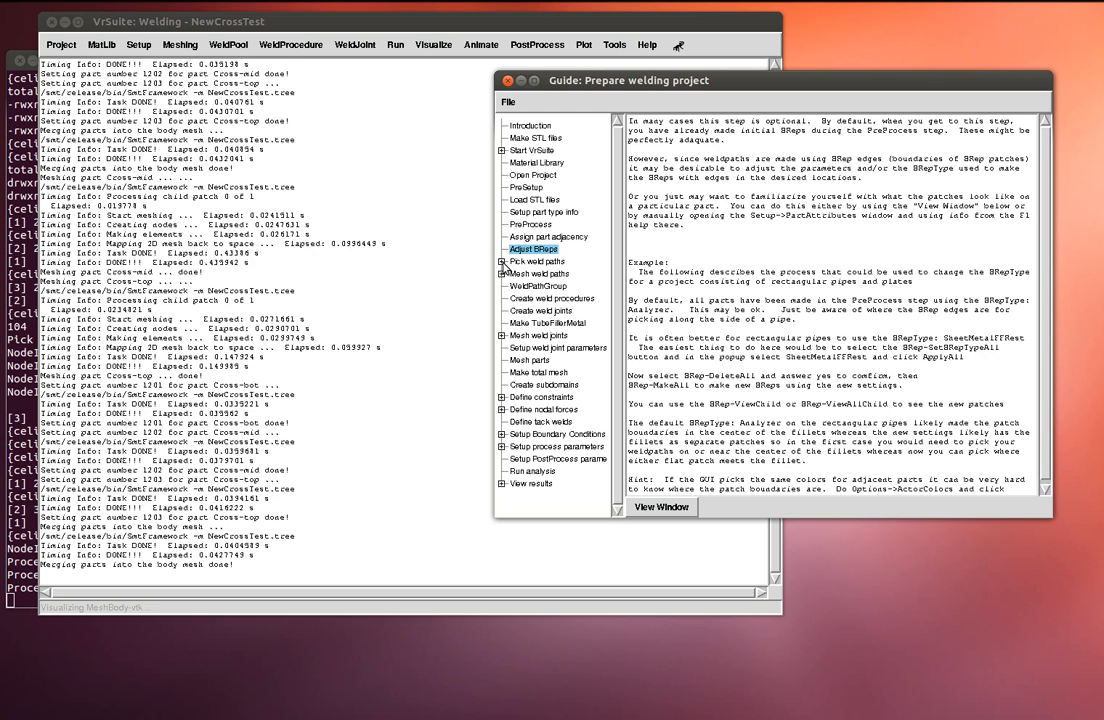
left_click(502, 262)
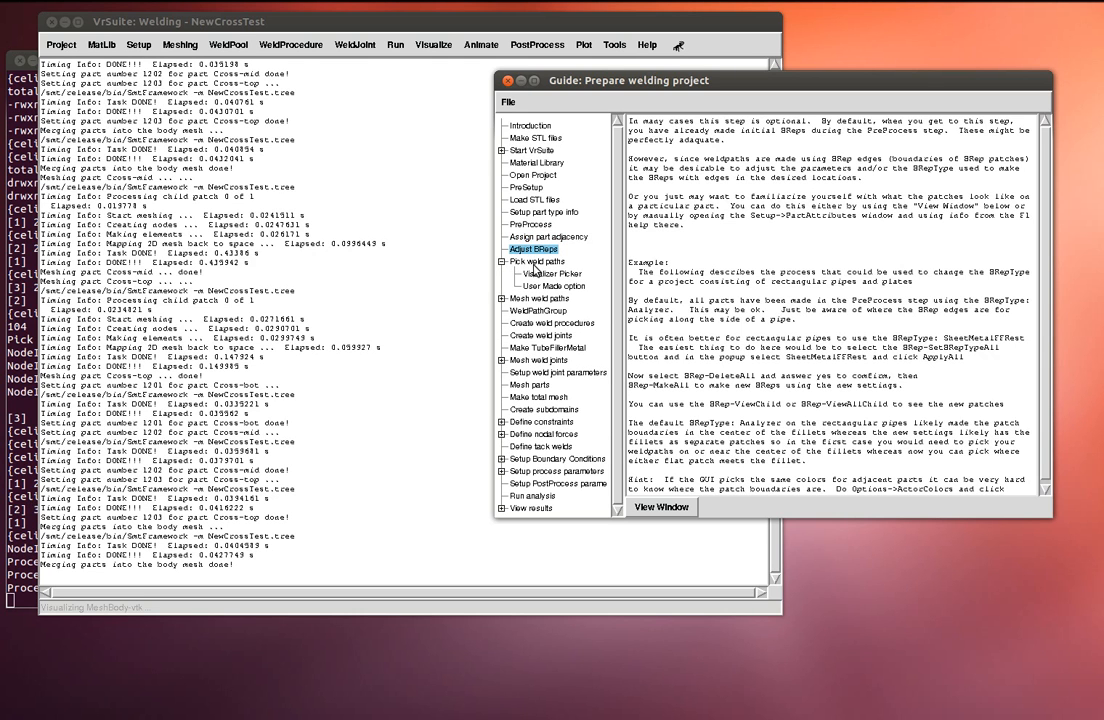
left_click(550, 274)
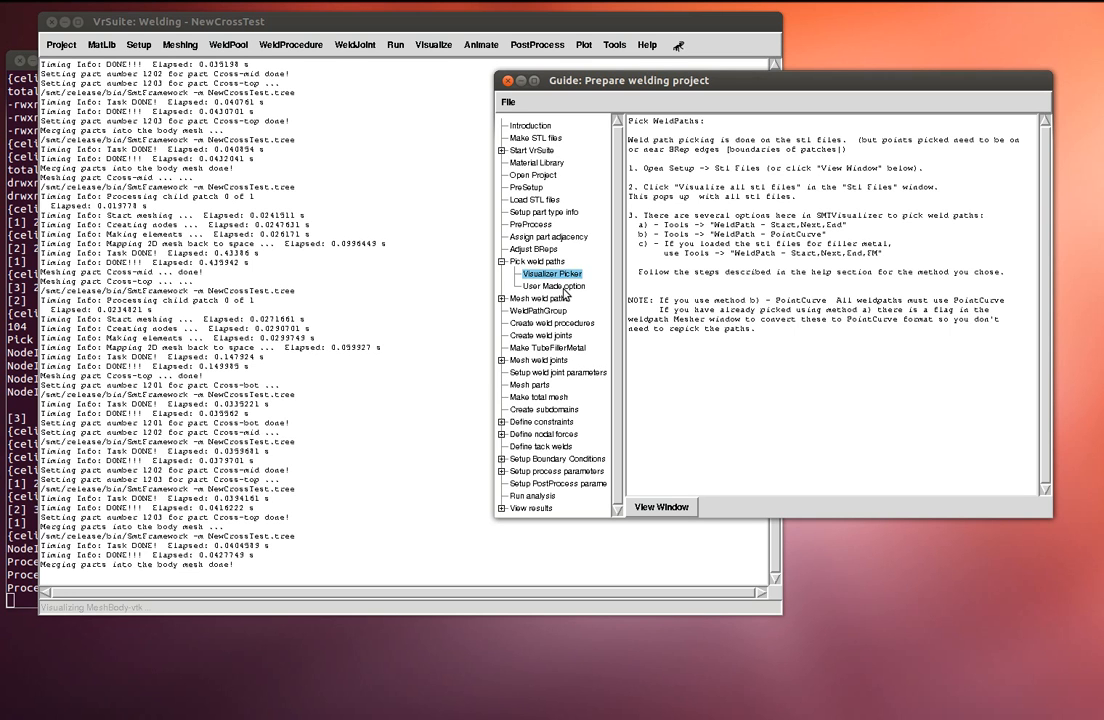
Open the project's Stl files window and visualize all stl files together in VrVisualizer.
left_click(661, 507)
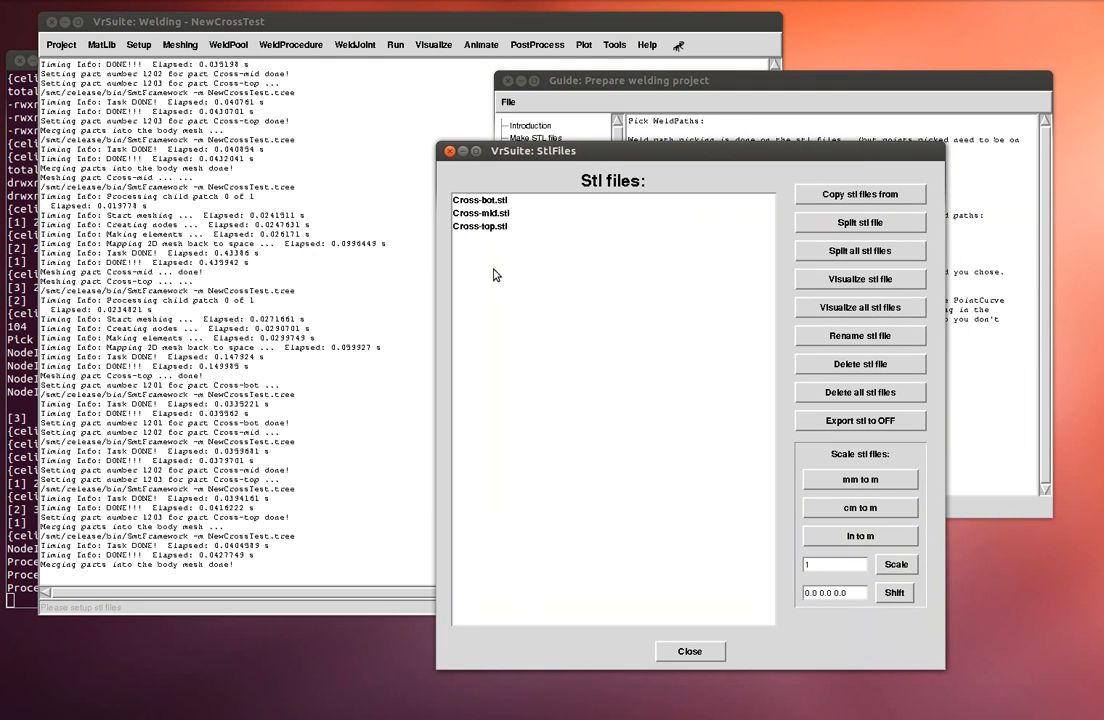
left_click(137, 48)
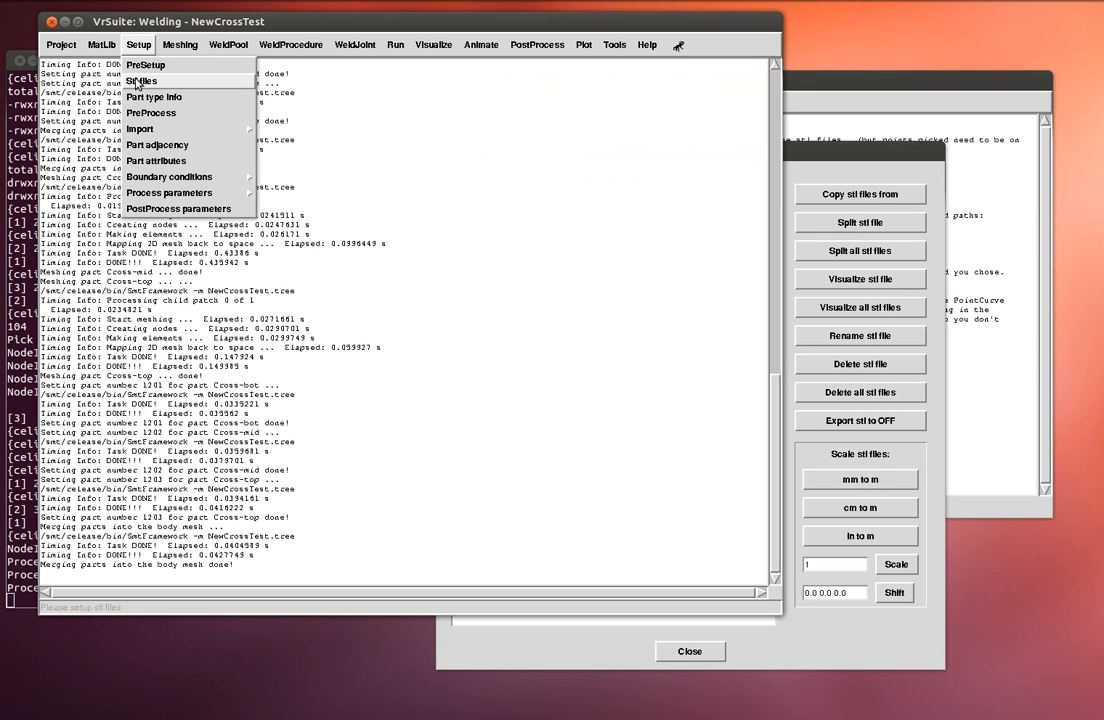
left_click(176, 88)
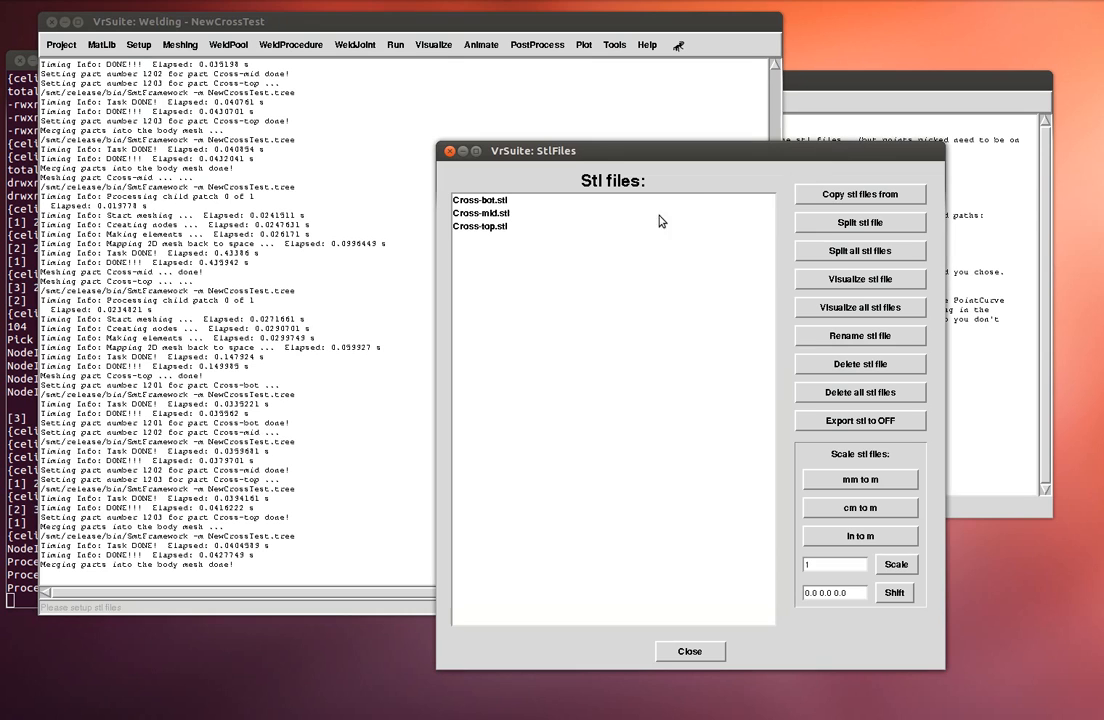
left_click(842, 313)
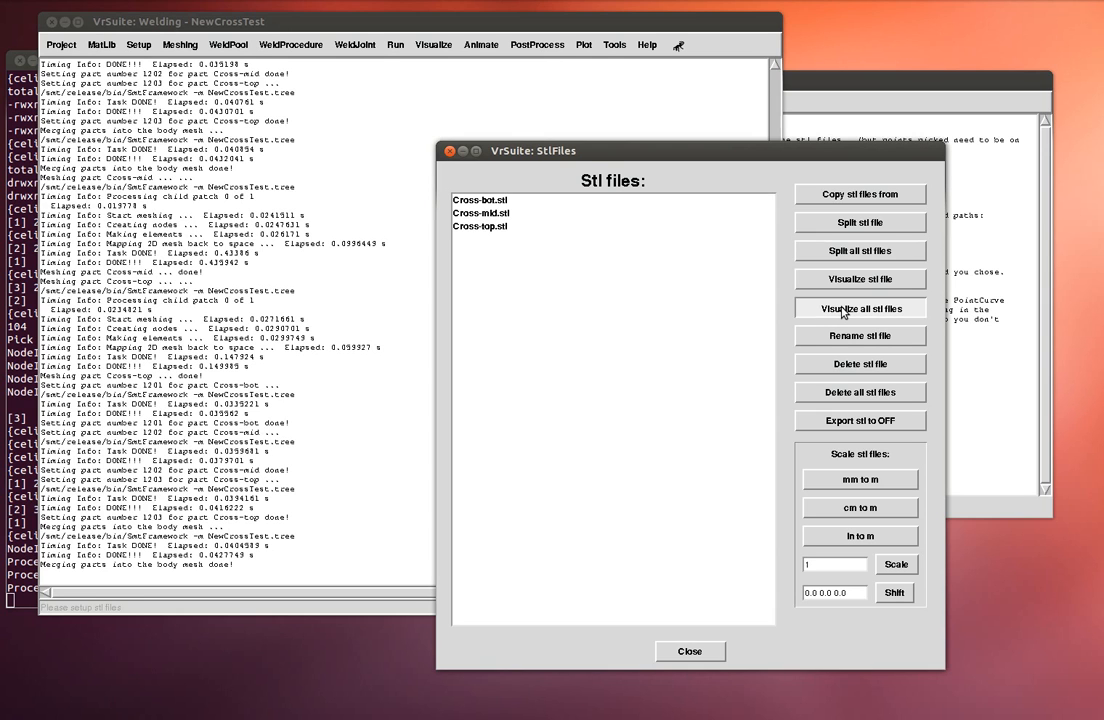
left_click_drag(1057, 344, 223, 77)
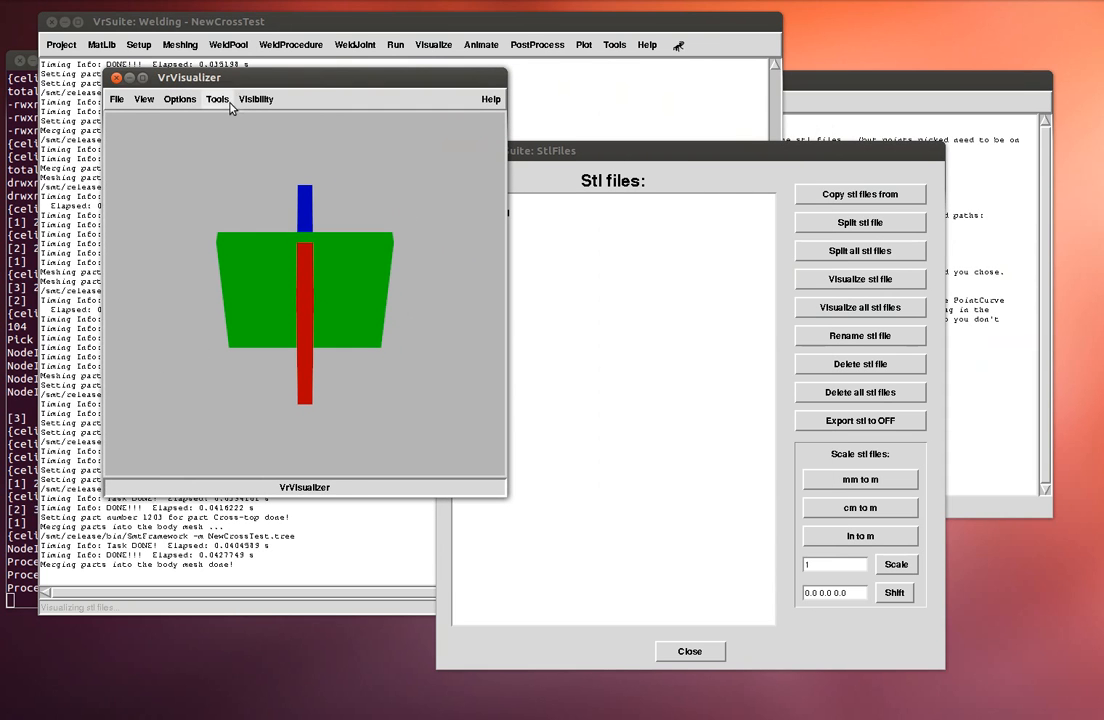
left_click_drag(263, 175, 226, 148)
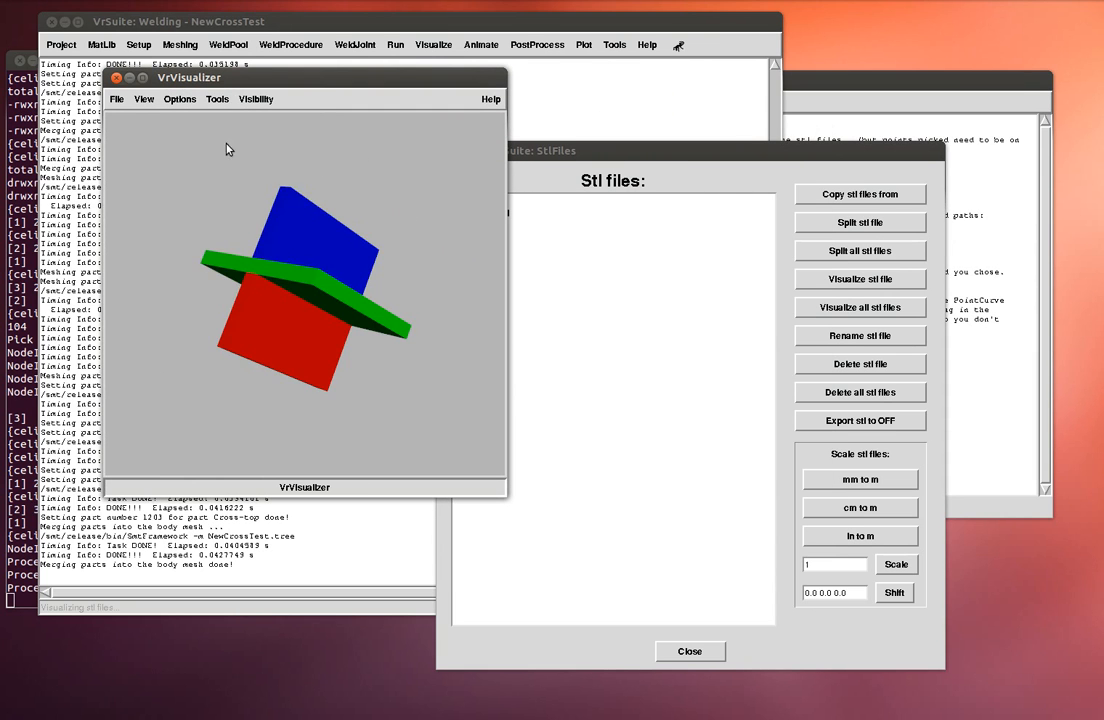
left_click(219, 100)
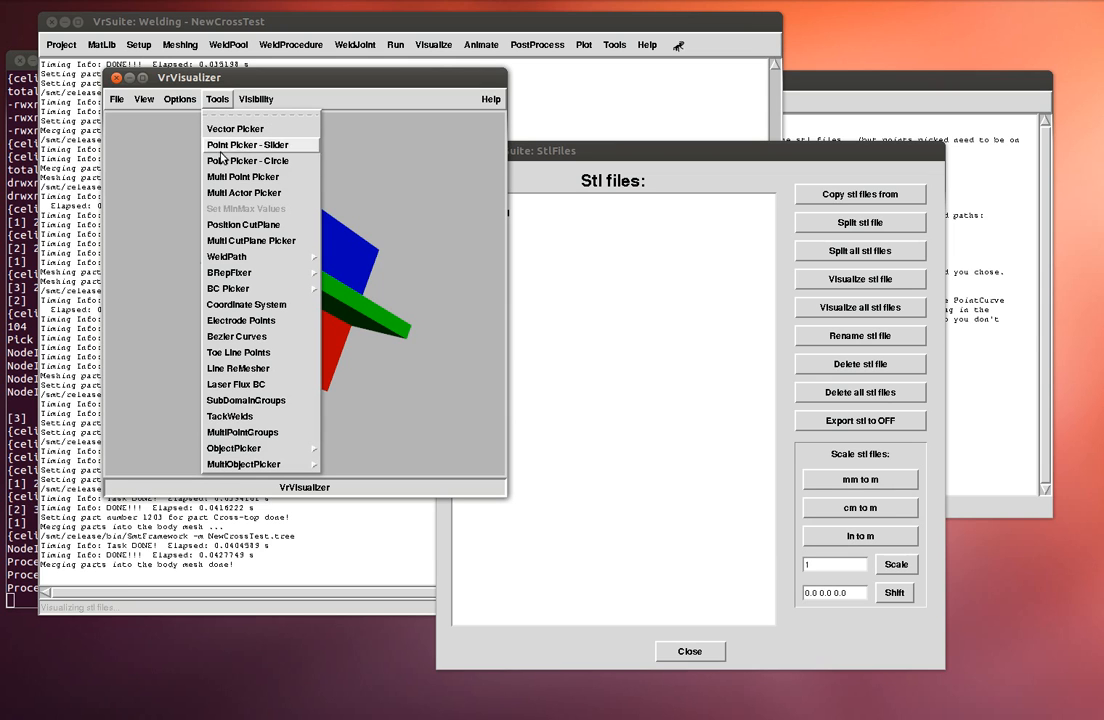
mouse_move(230, 256)
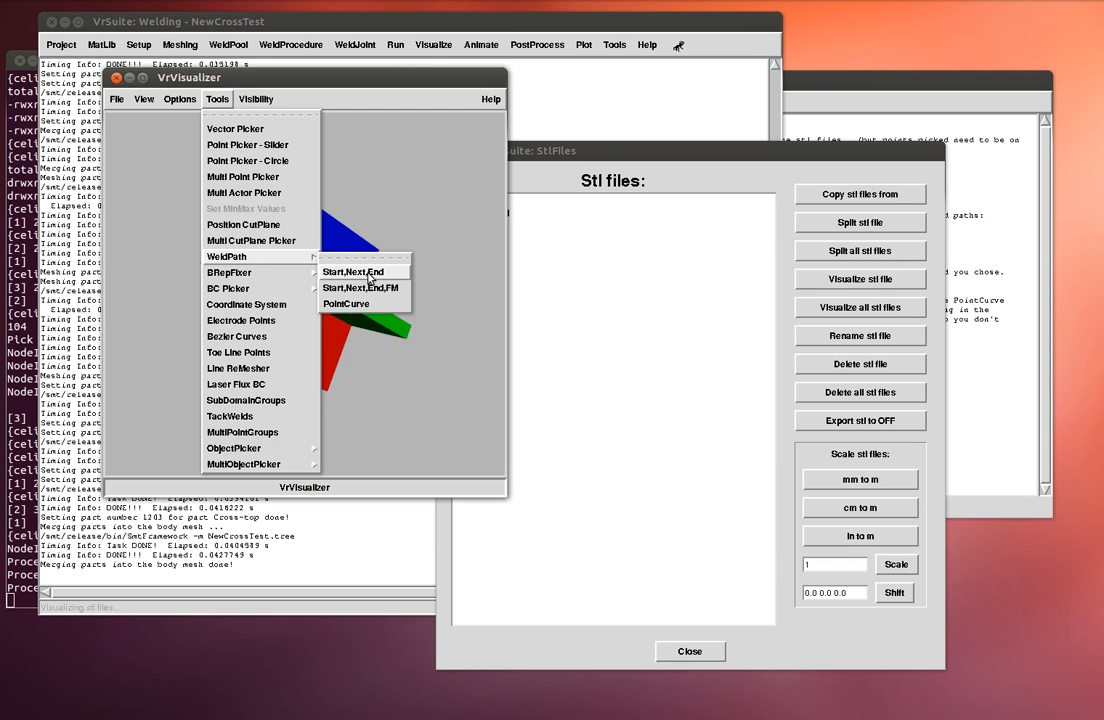
left_click(399, 234)
Display the mesh on the parts, with the top face of the green plate facing the viewer.
mouse_move(399, 234)
left_mouse_down()
mouse_move(382, 214)
mouse_move(377, 251)
left_mouse_up()
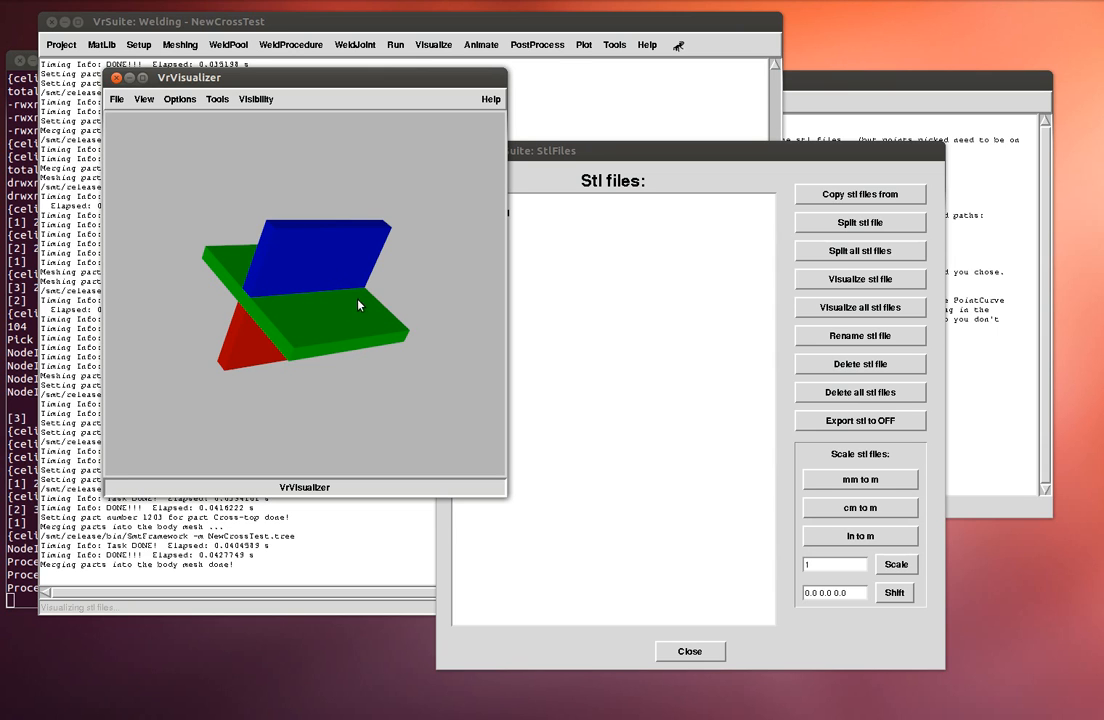
left_click(141, 102)
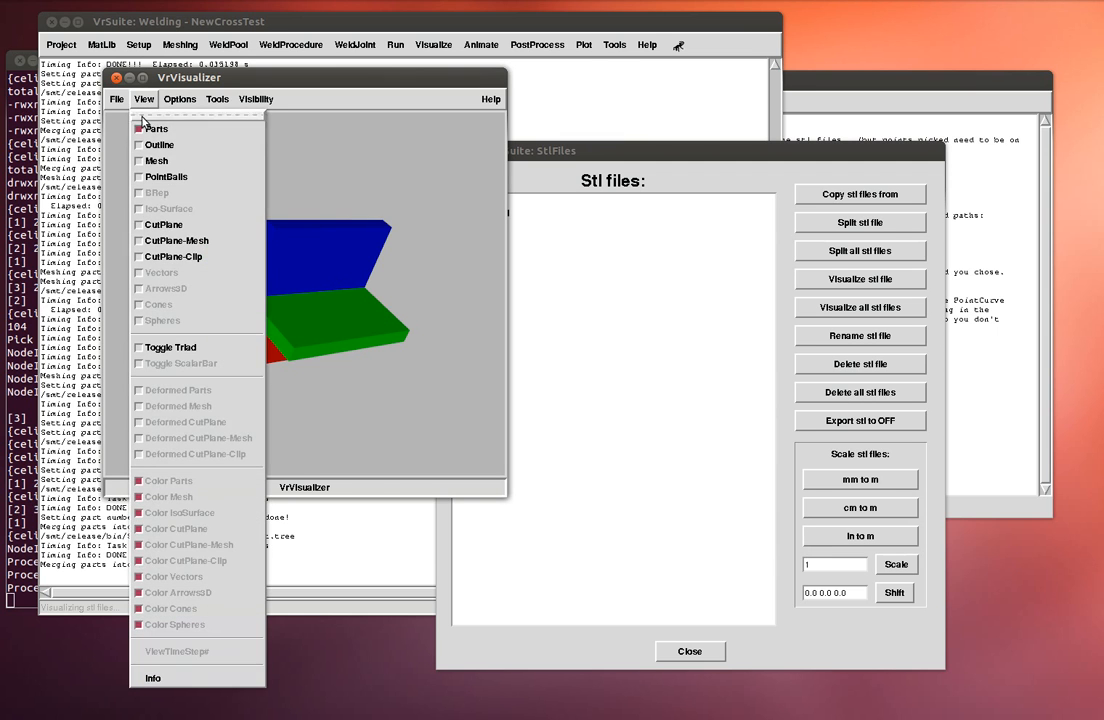
left_click(143, 170)
right_click_drag(213, 169, 197, 230)
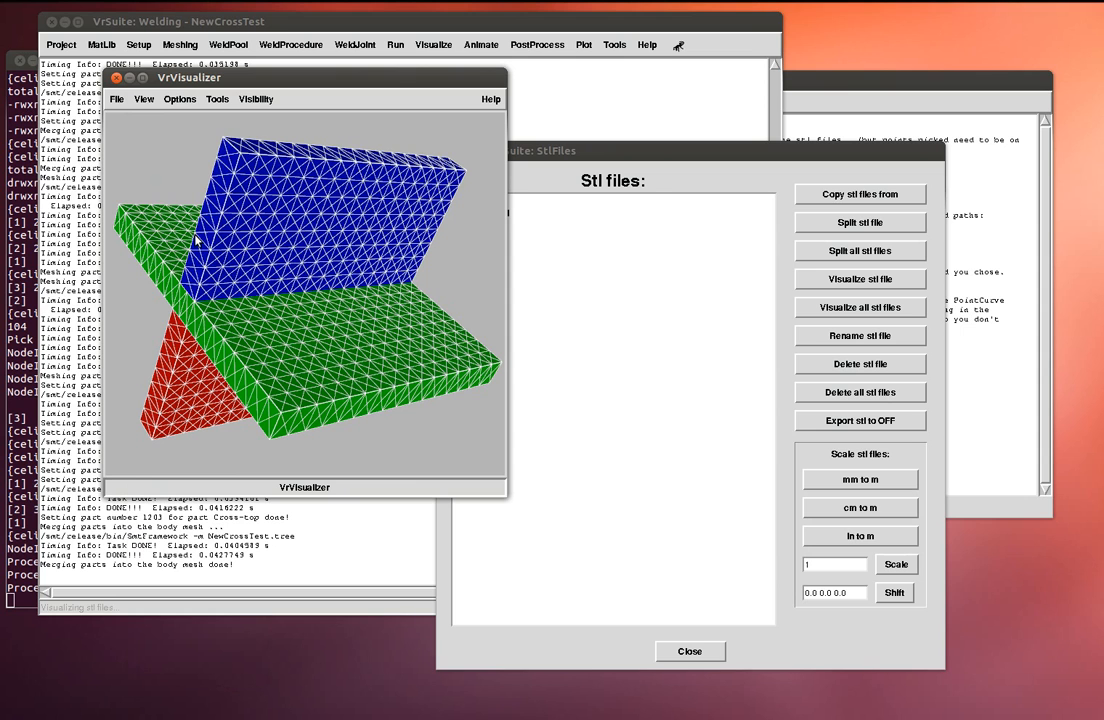
Start the Start,Next,End weld path tool and create a new weld path.
left_click(217, 99)
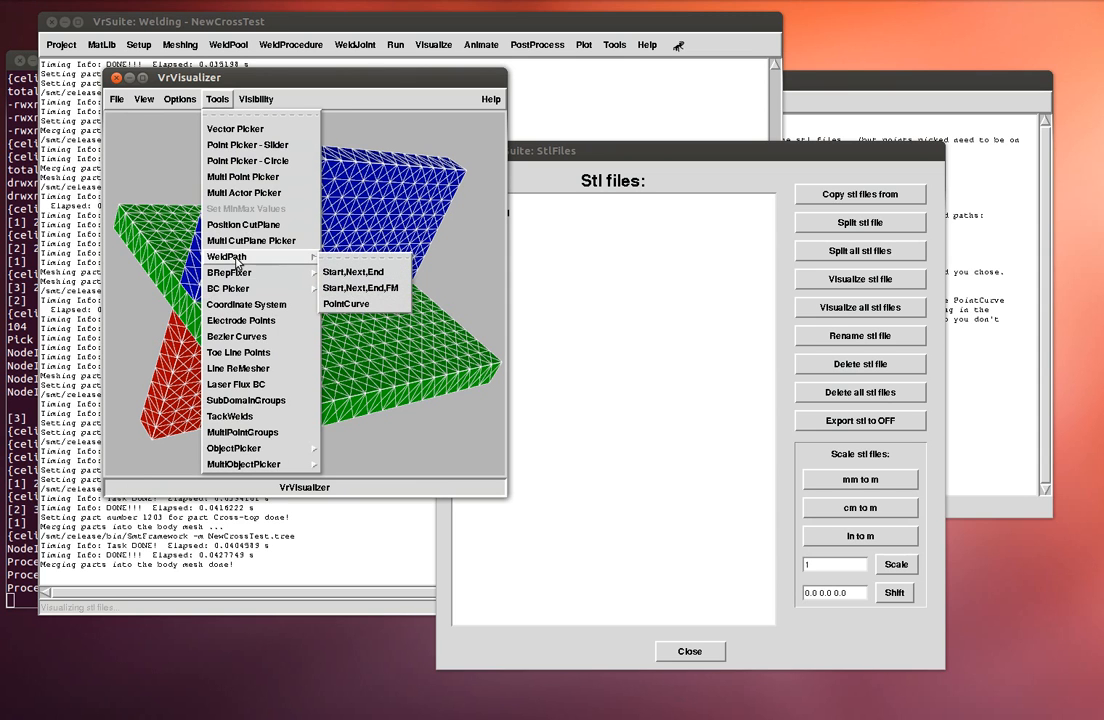
left_click(338, 278)
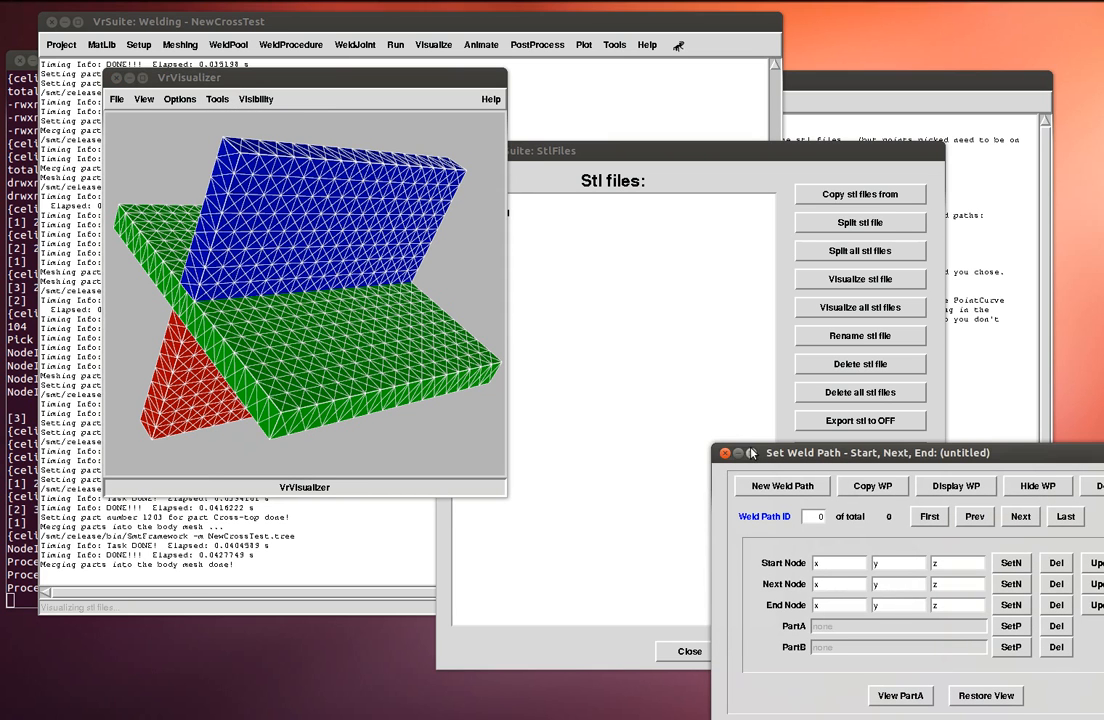
left_click_drag(770, 456, 495, 396)
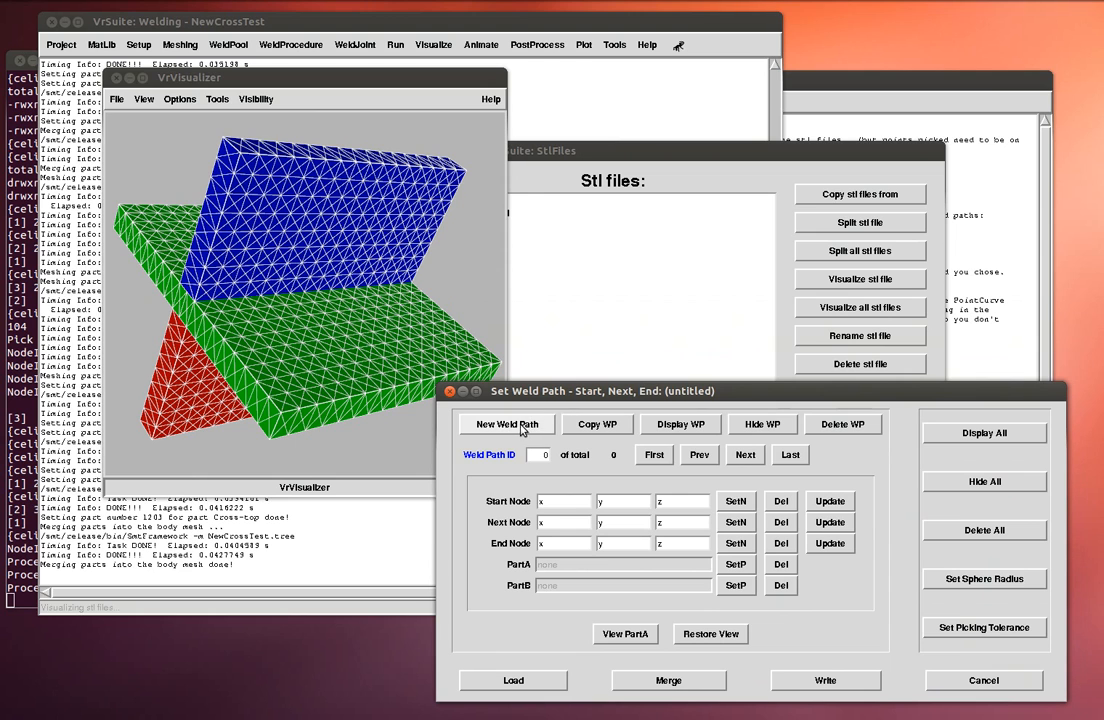
left_click(519, 431)
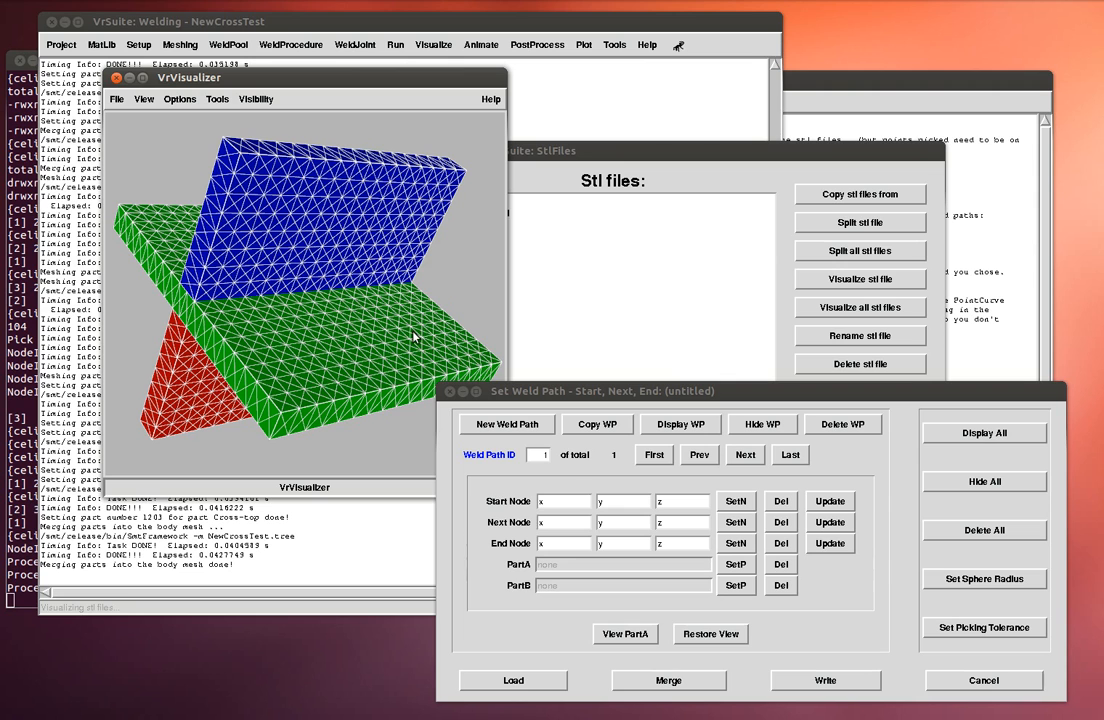
Pick the blue upright plate and assign Cross-top.stl as PartA of the weld path.
left_click(401, 197)
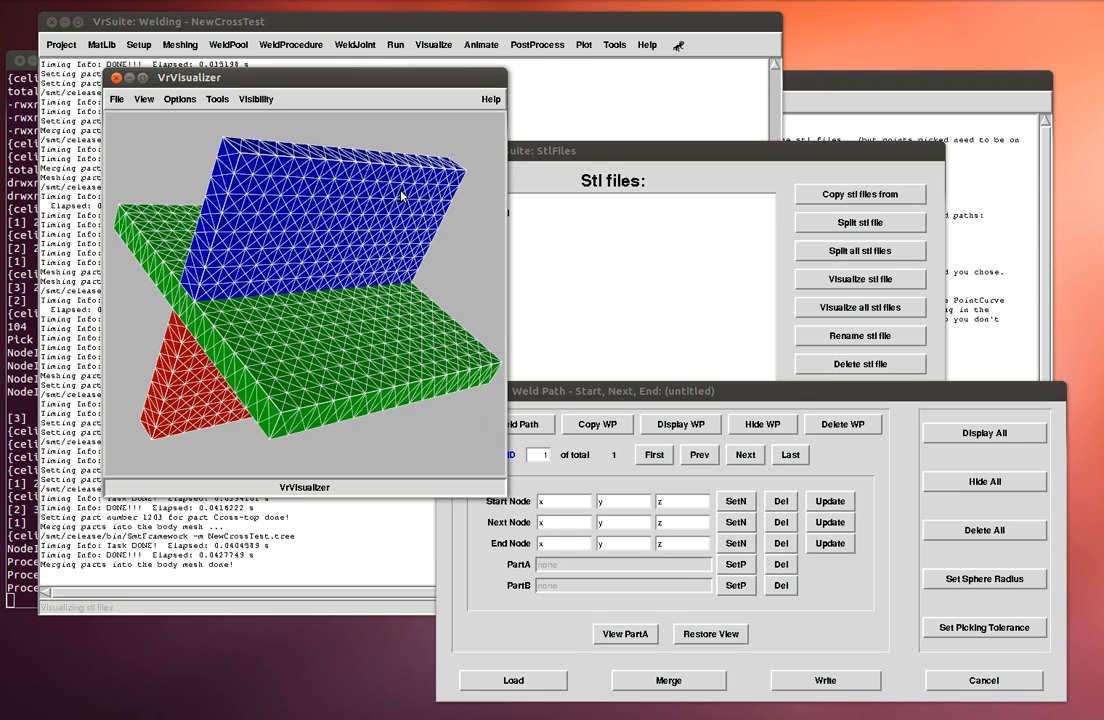
key("p")
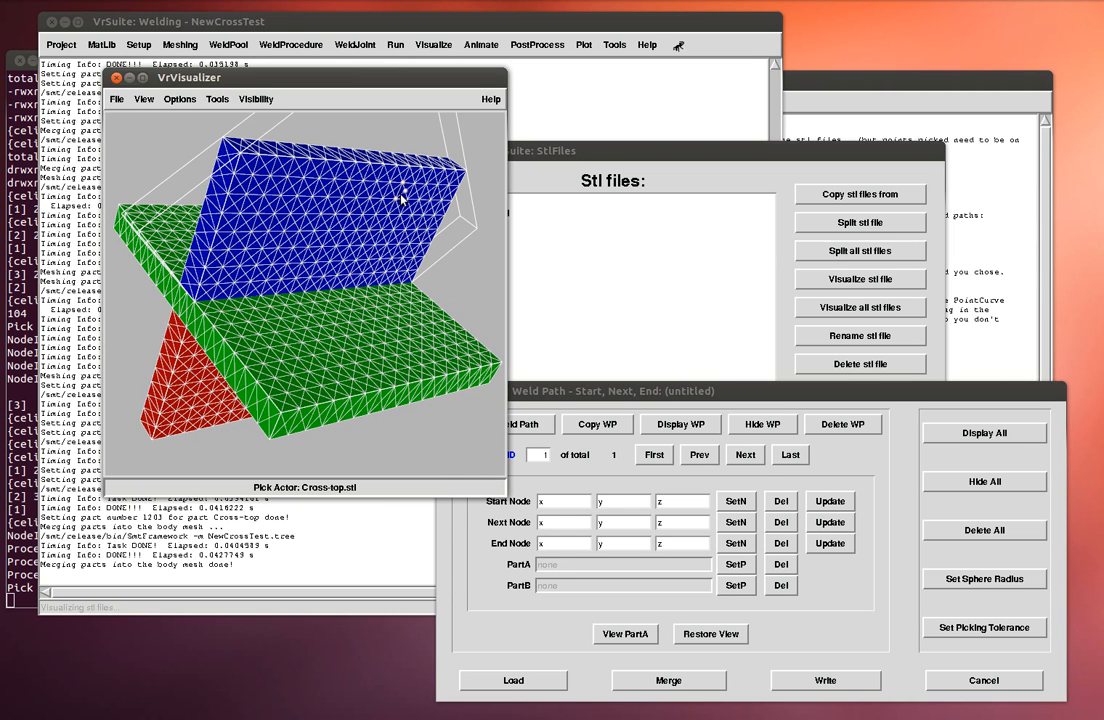
left_click(490, 590)
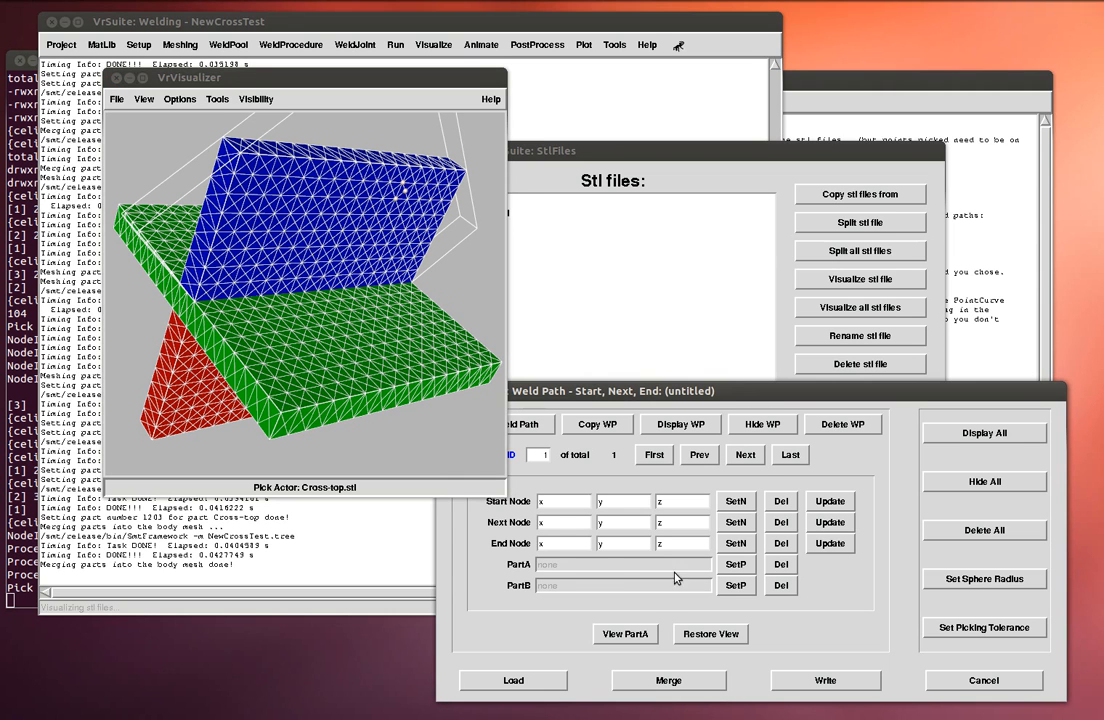
left_click(737, 566)
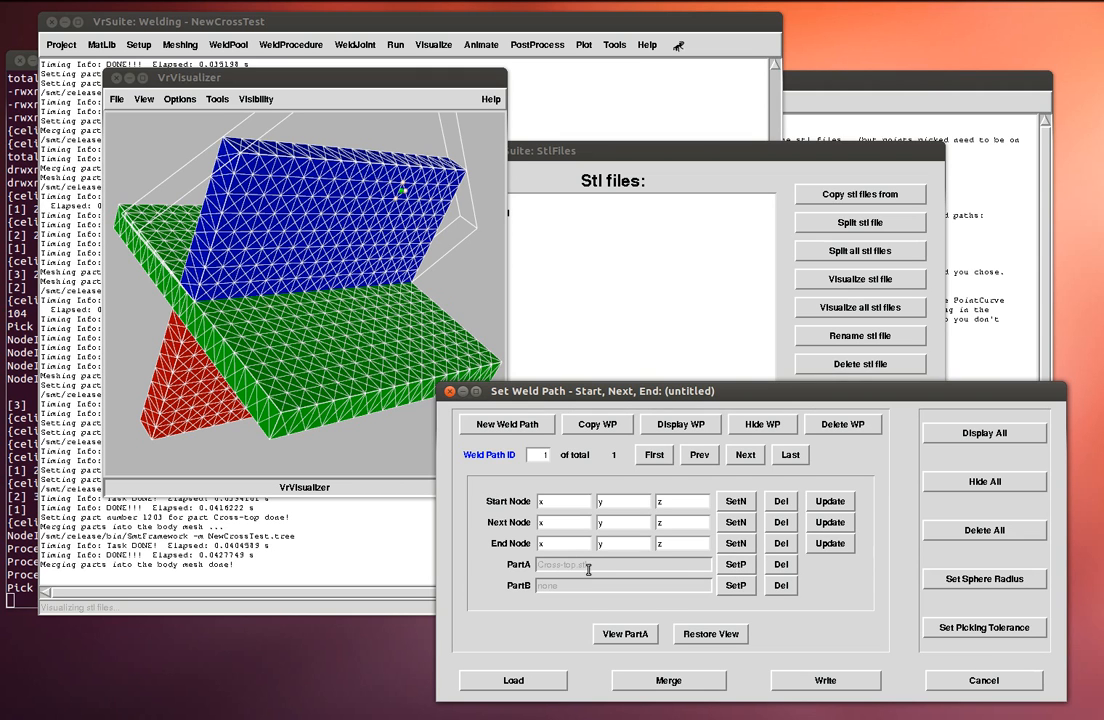
Pick the green horizontal plate and assign Cross-mid.stl as PartB of the weld path.
left_click(387, 388)
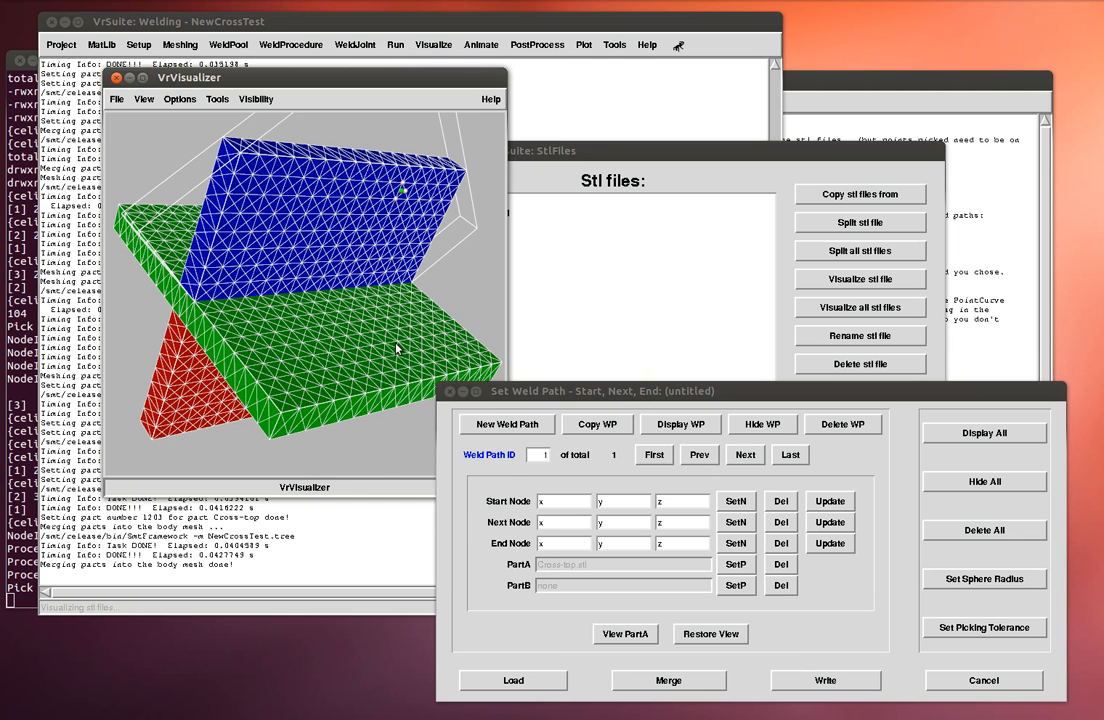
left_click(395, 347)
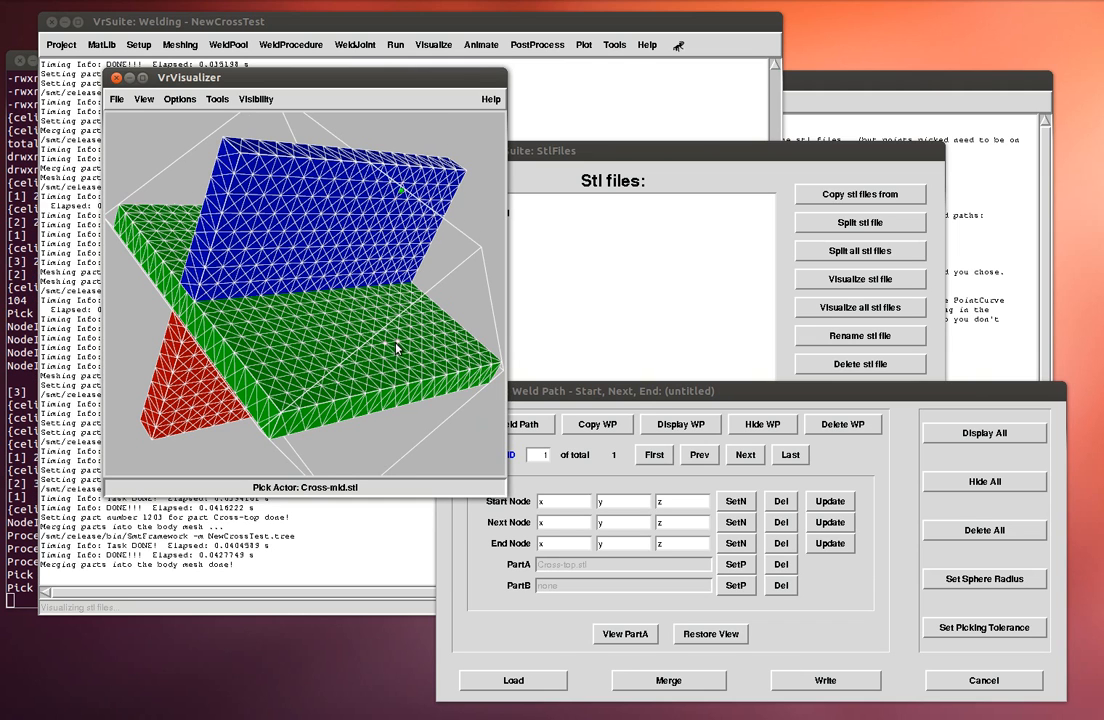
left_click(736, 585)
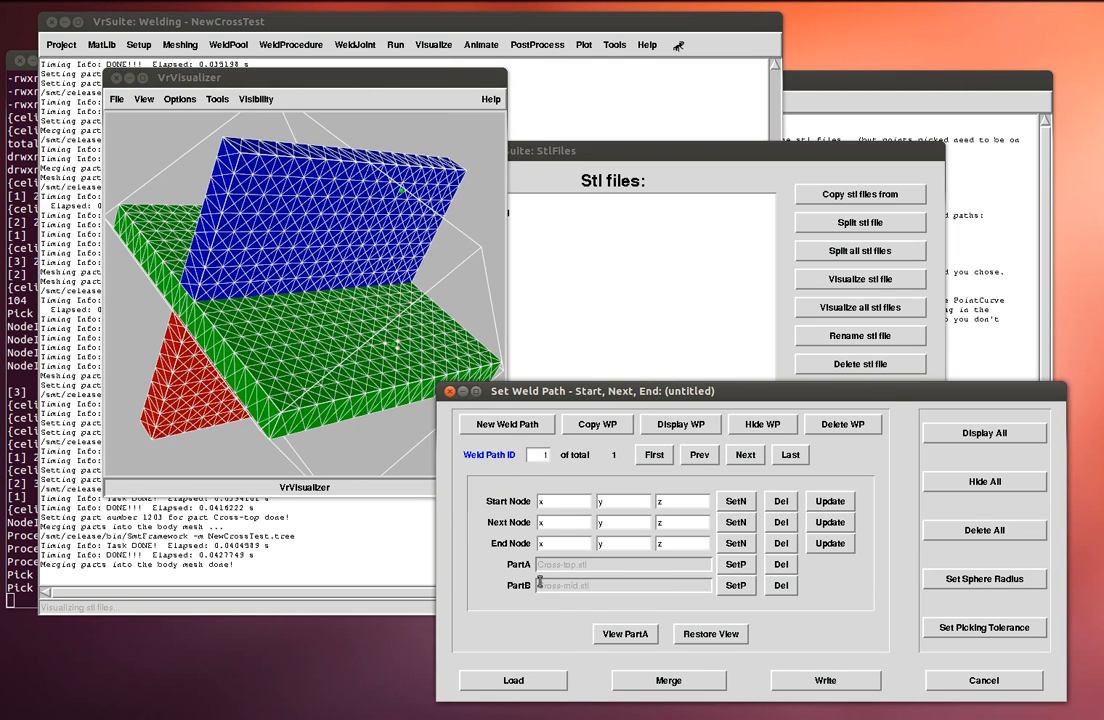
Show only PartA and set the start node at its lower front corner (0.06, 0.07071, 0.07071).
left_click(637, 642)
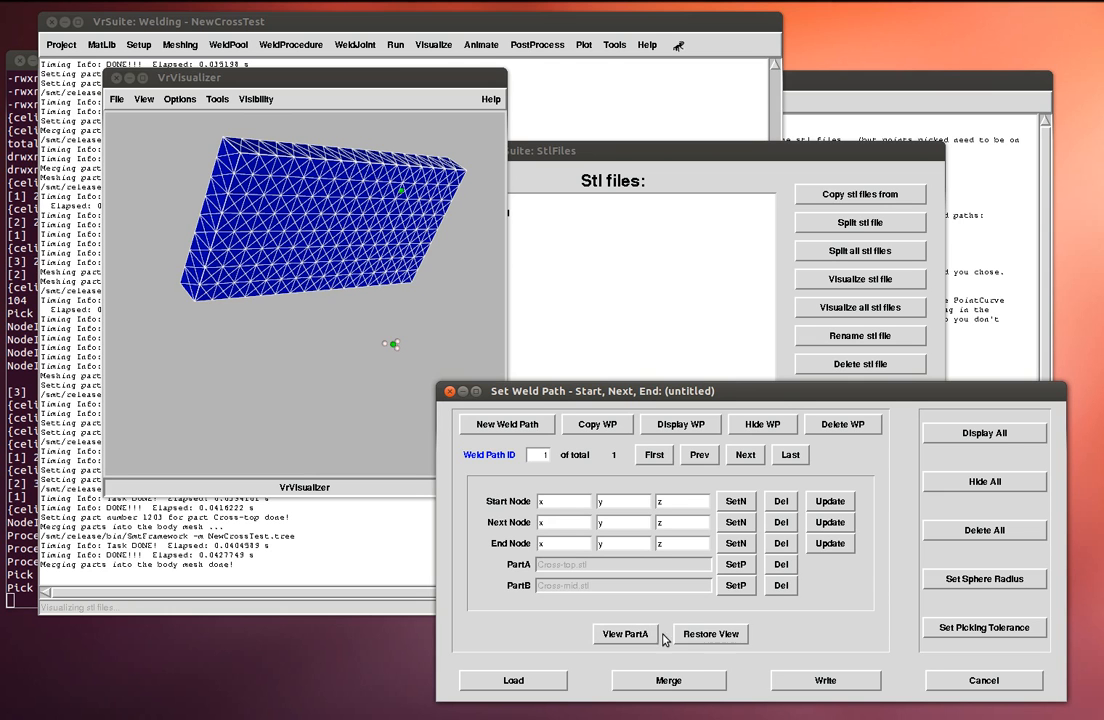
left_click(706, 638)
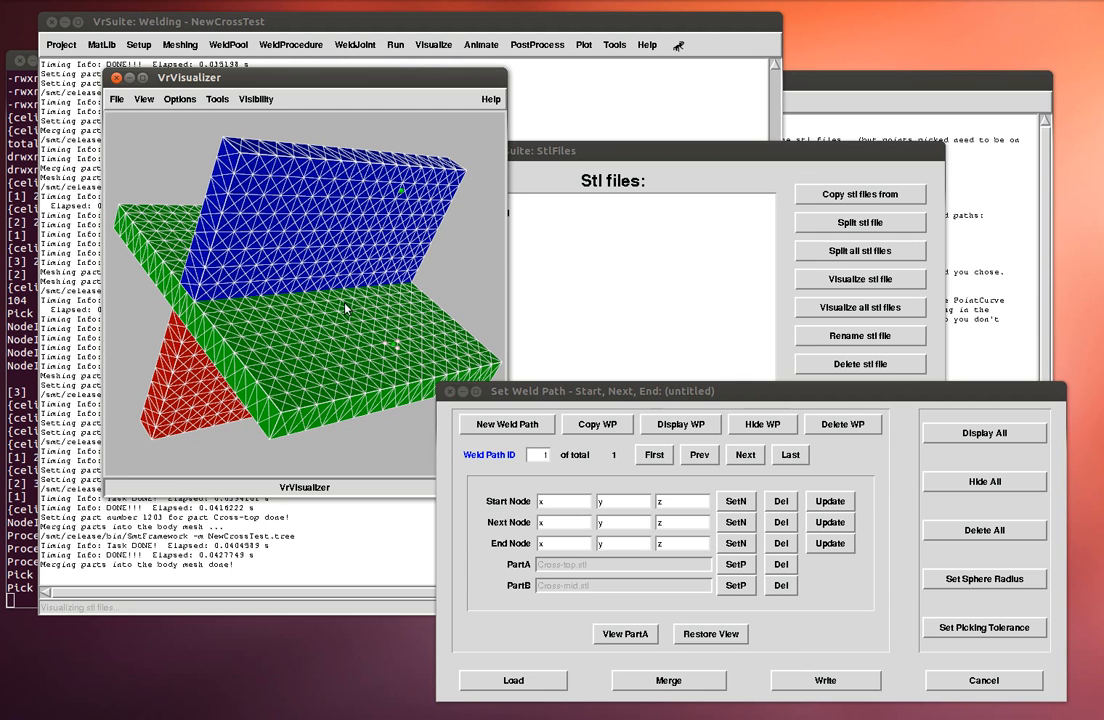
left_click(627, 636)
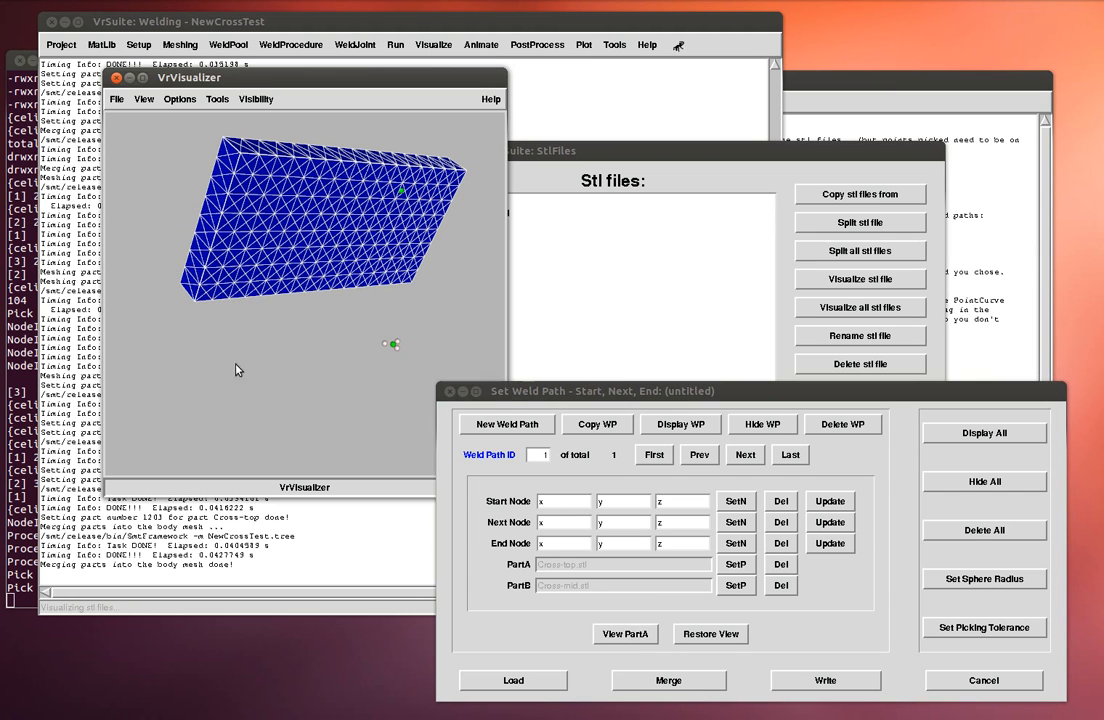
left_click(197, 305)
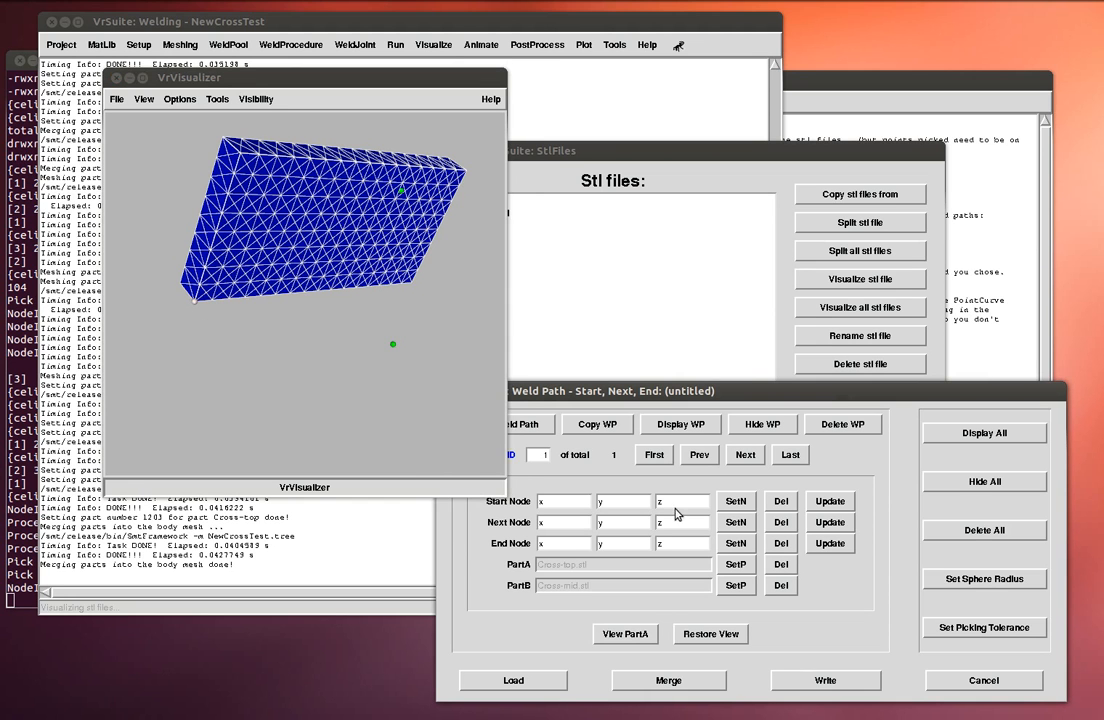
left_click(731, 506)
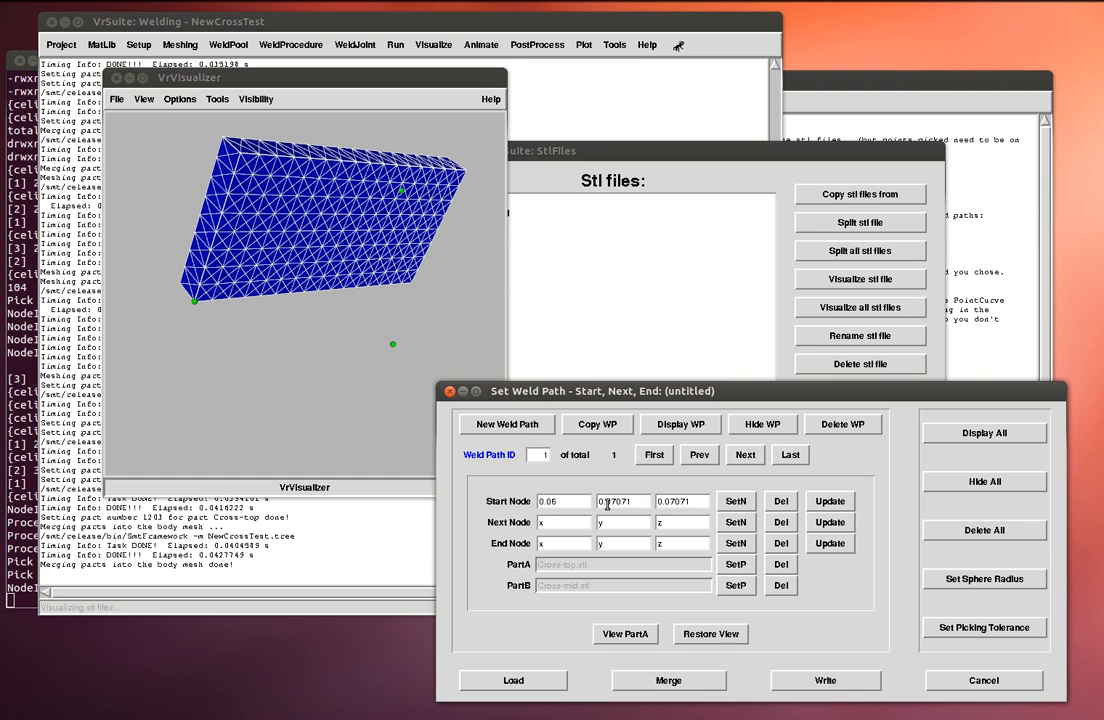
Set the next node at (0.06, 0.0618714, 0.0618714) and the end node at (0.06, 0, 0) along PartA's lower edge.
left_click(255, 320)
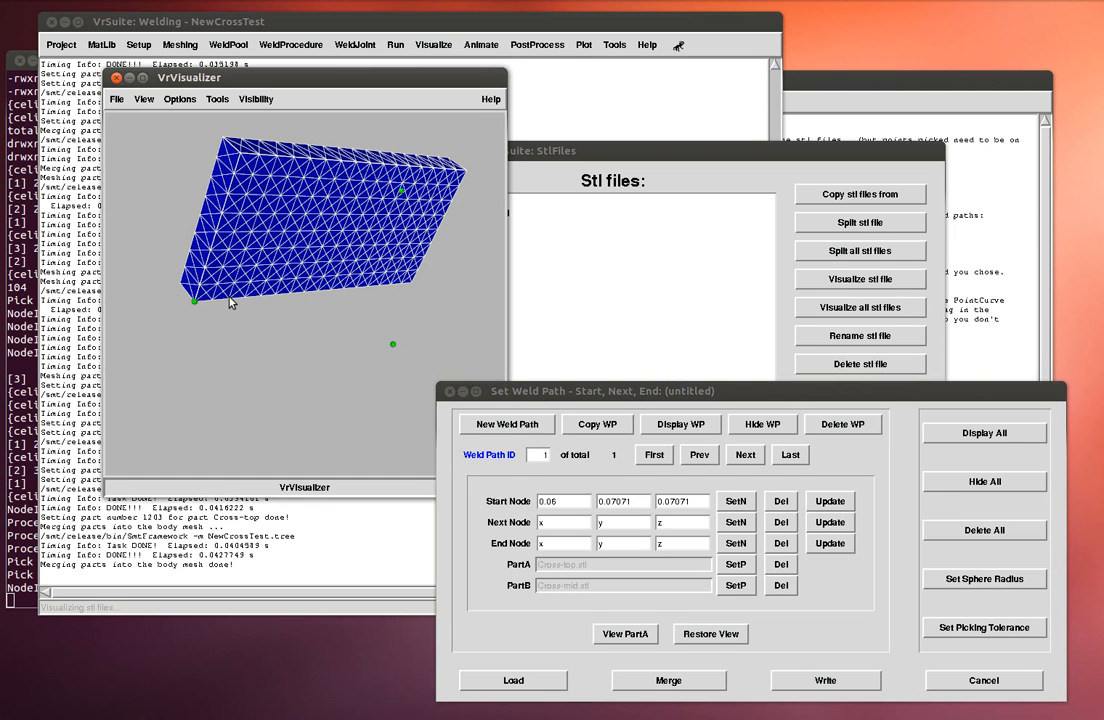
left_click(225, 310)
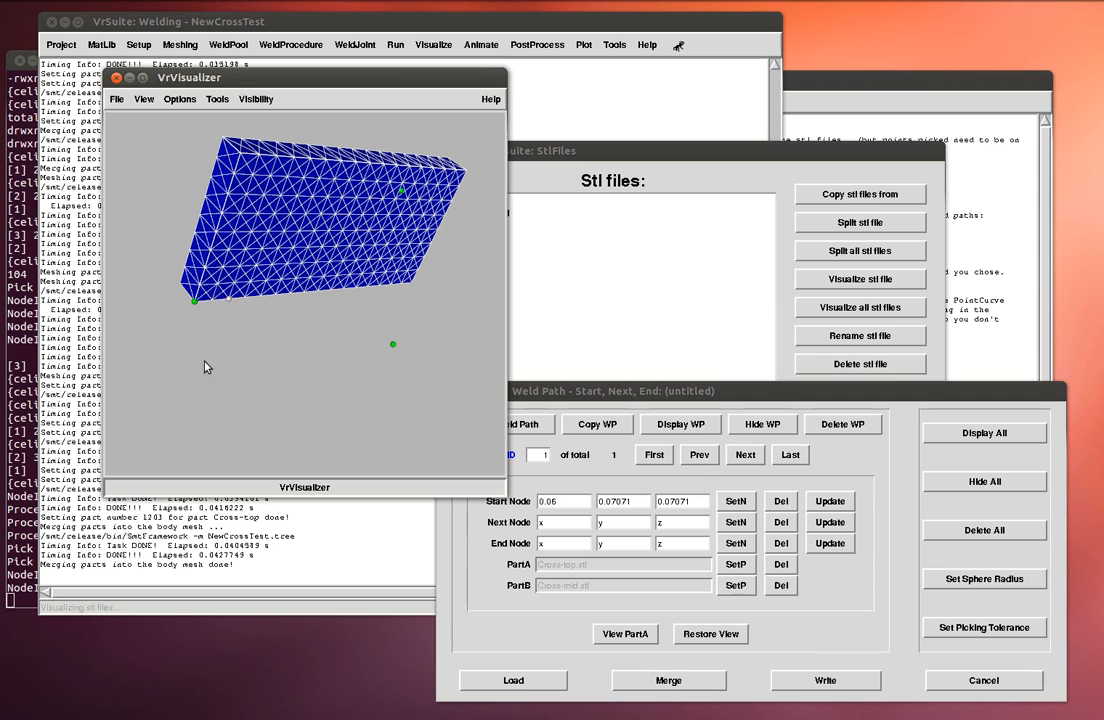
left_click(736, 522)
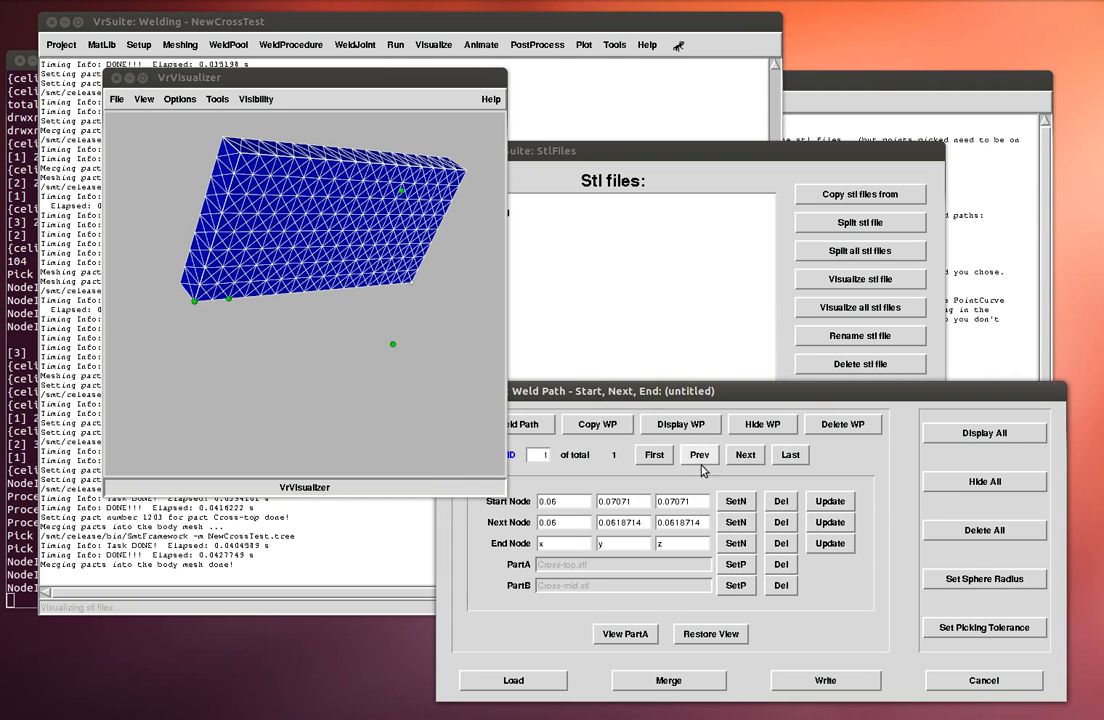
left_click(734, 545)
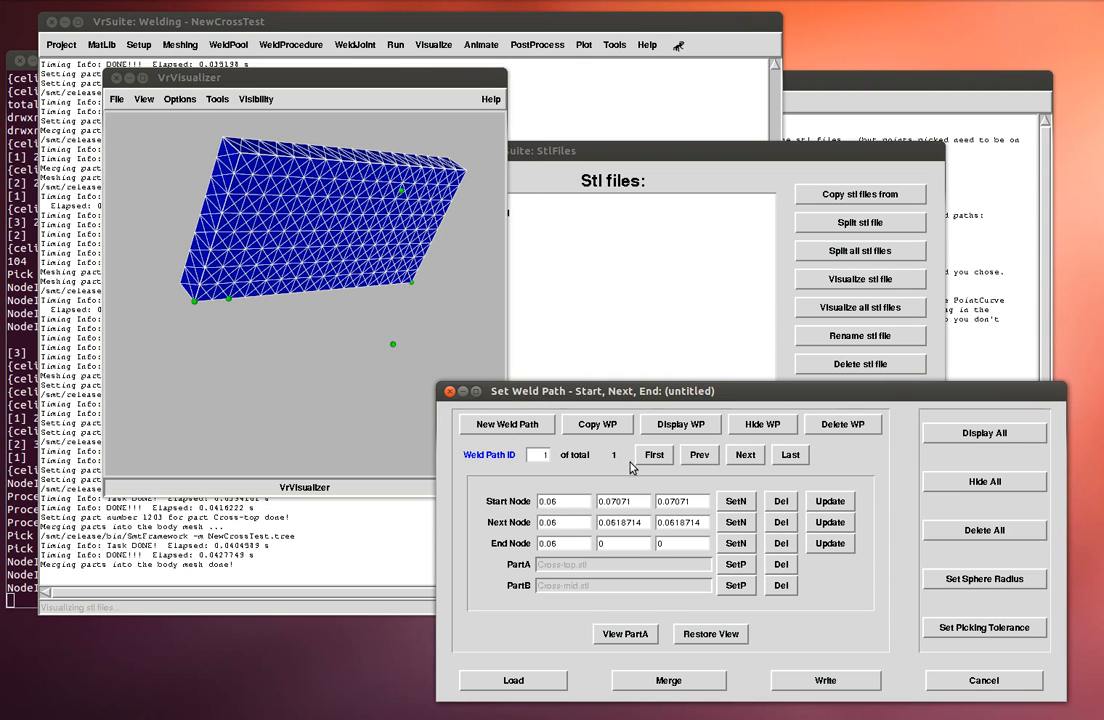
Write the weld path to a new weld paths directory named wp1.
left_click(819, 684)
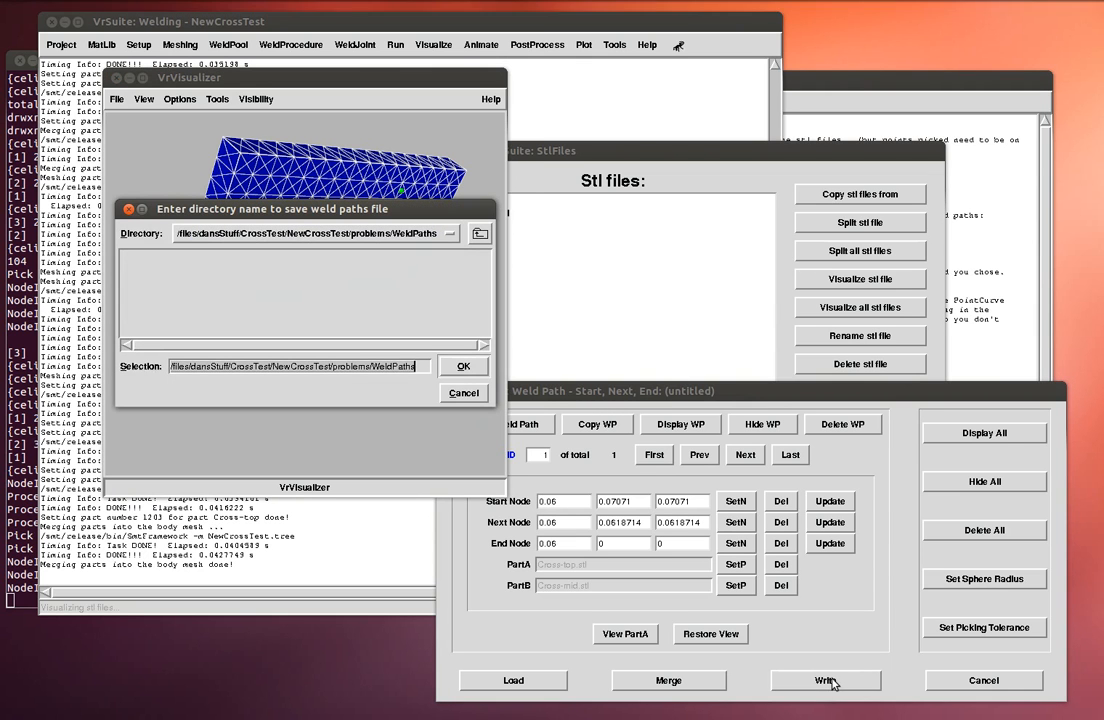
triple_click(357, 366)
type("wp1")
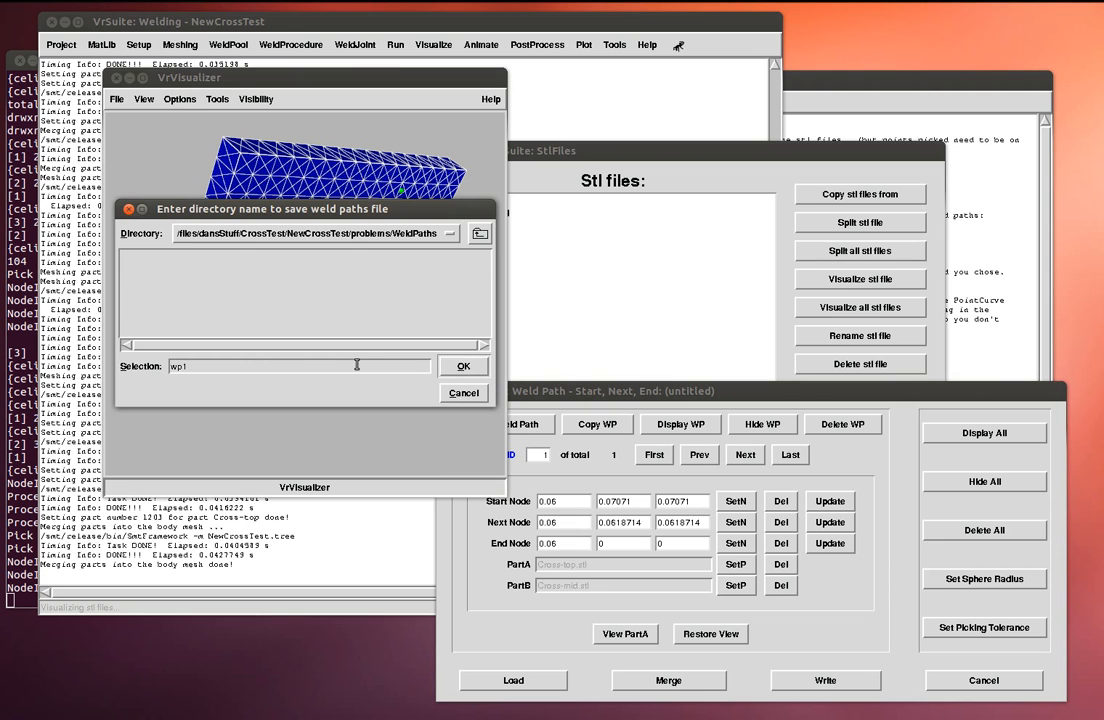
left_click(462, 368)
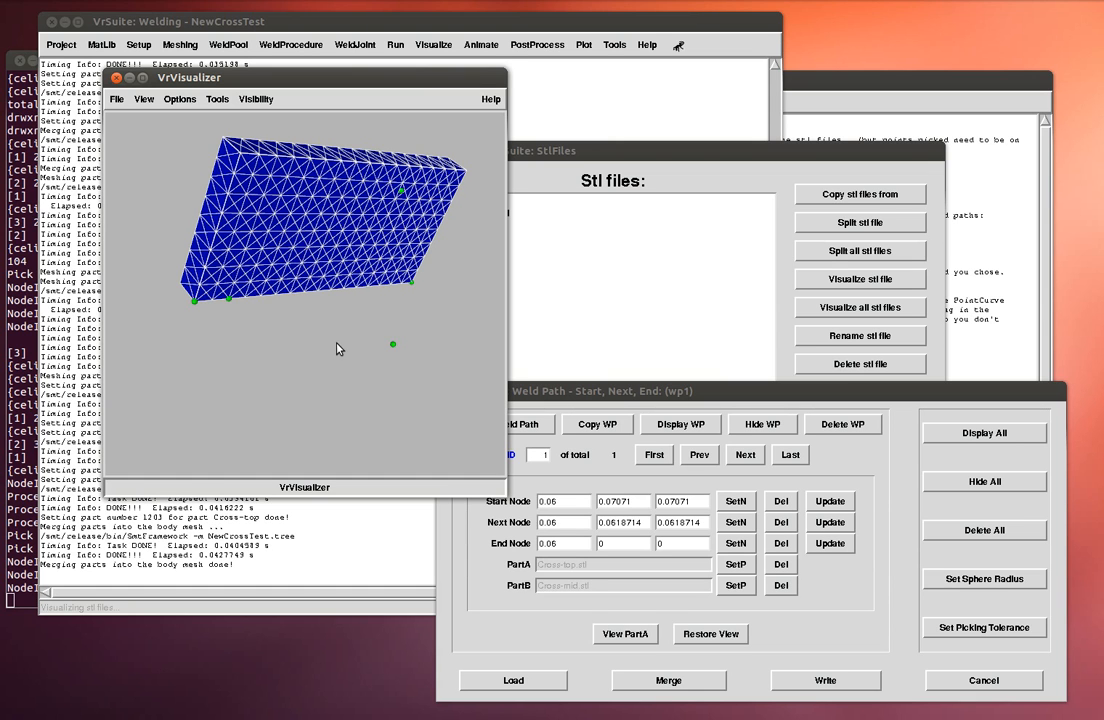
Restore the view of all Cross parts and inspect the joint between the blue and green plates from the other end.
left_click(546, 473)
left_click(711, 634)
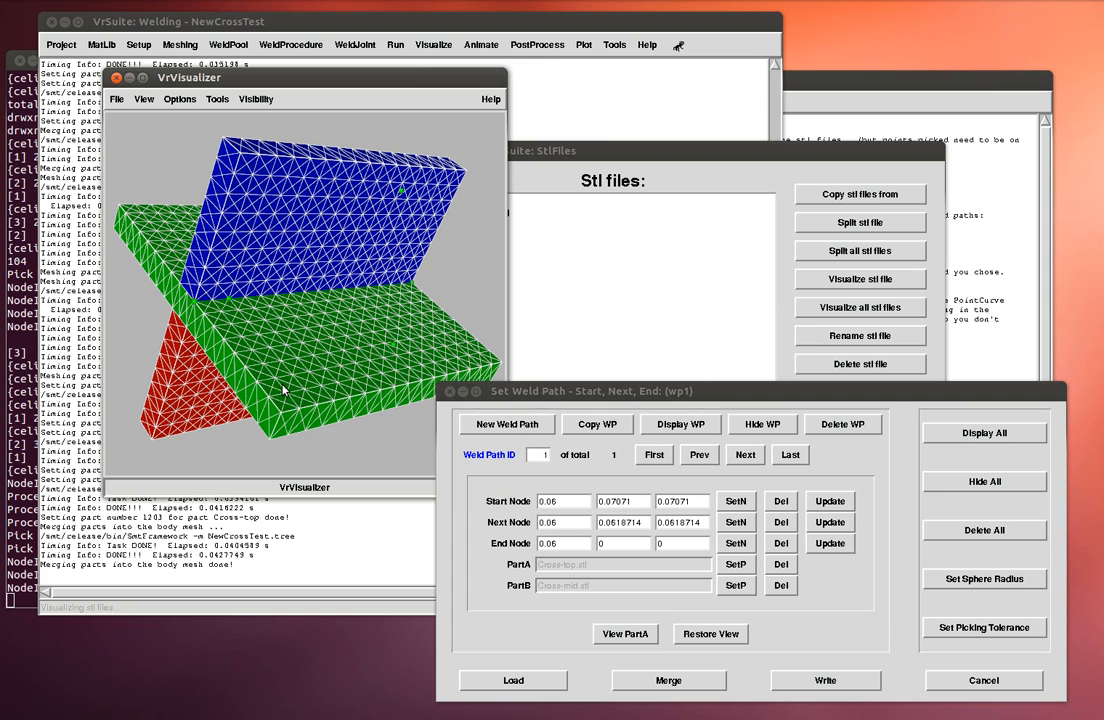
left_click_drag(163, 258, 357, 218)
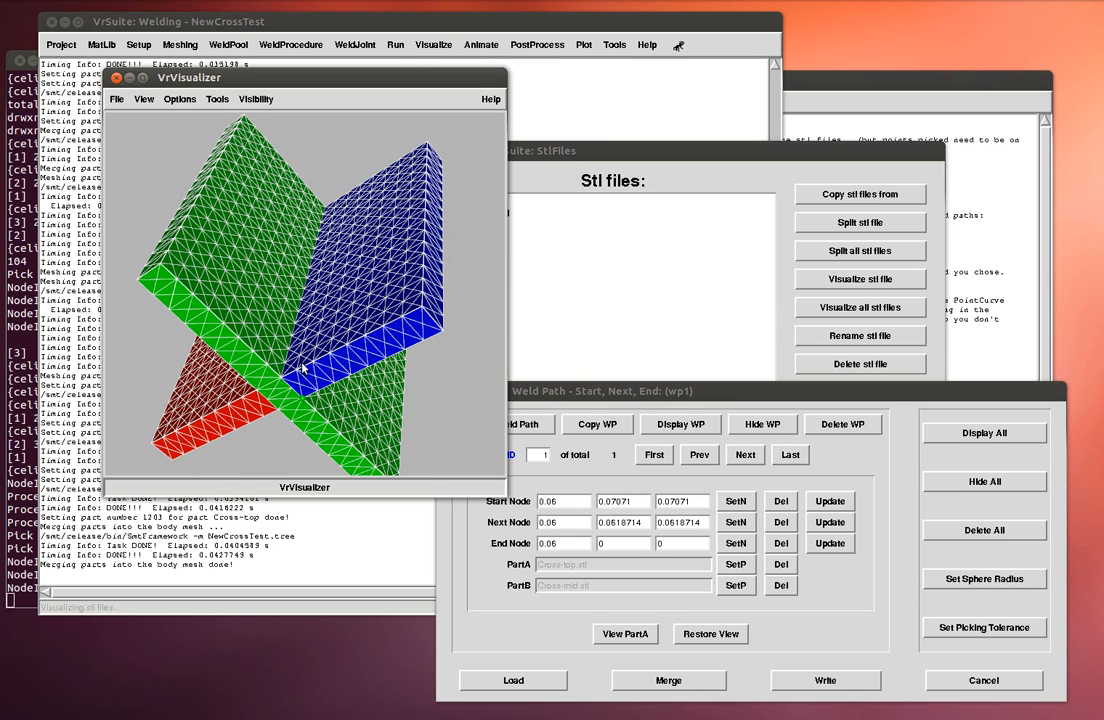
Exit the visualizer and close the STL files window.
left_click(116, 99)
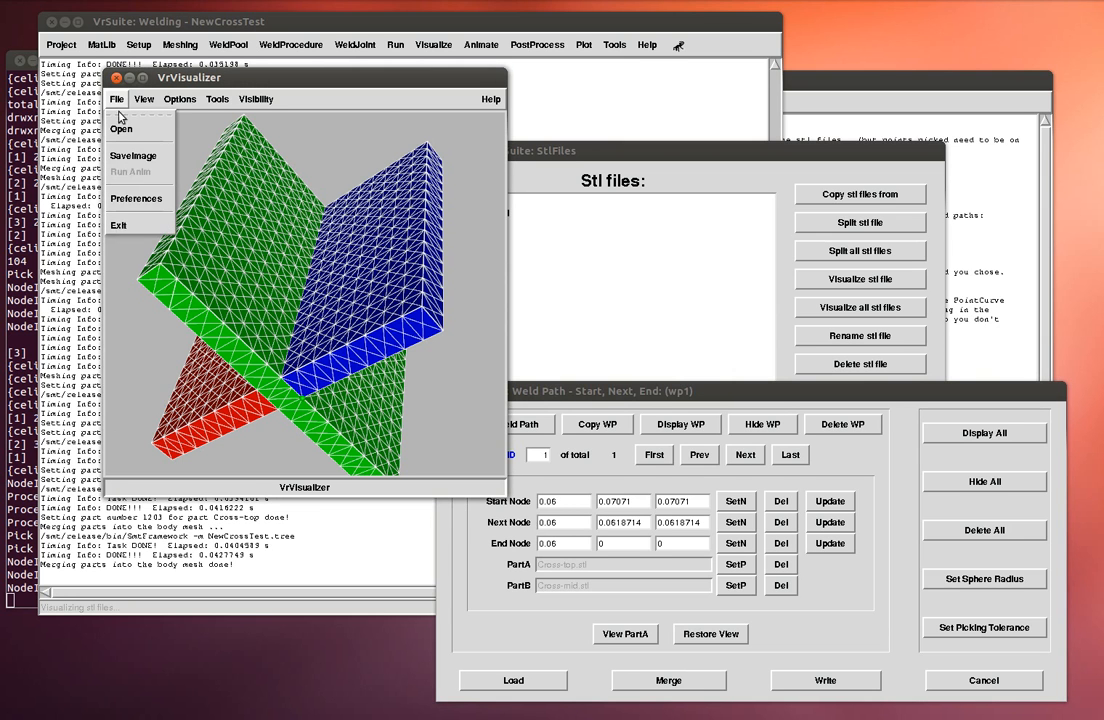
left_click(120, 226)
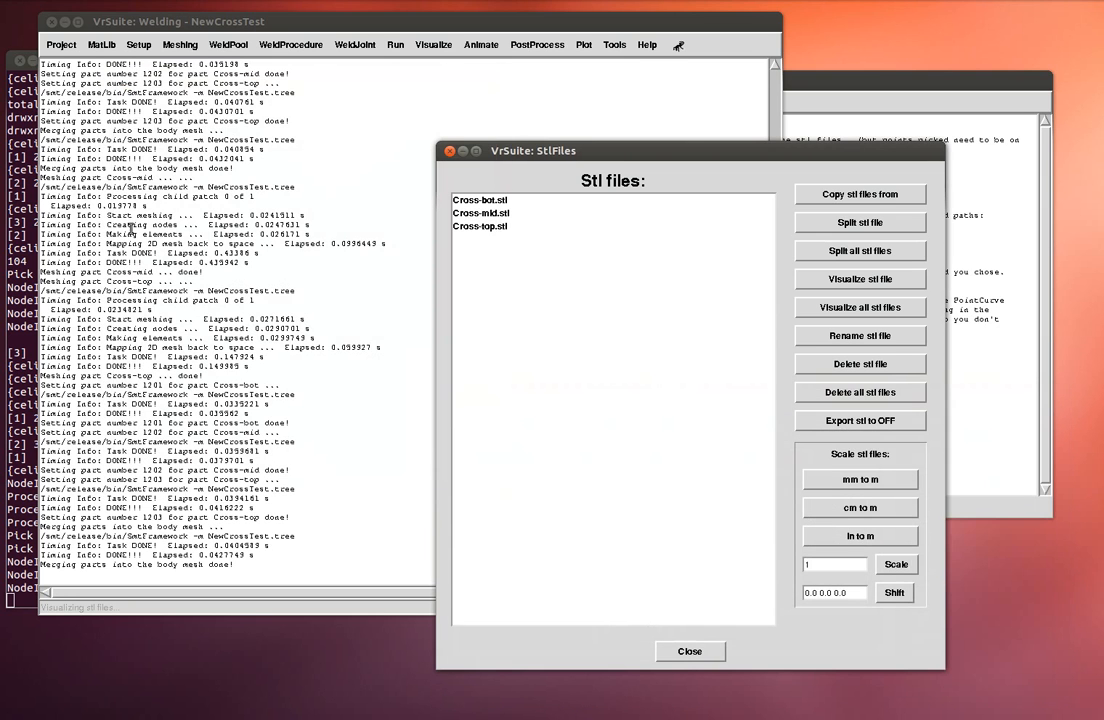
left_click(688, 654)
Read the guide's Visualizer Picker instructions for meshing weld paths.
left_click(867, 226)
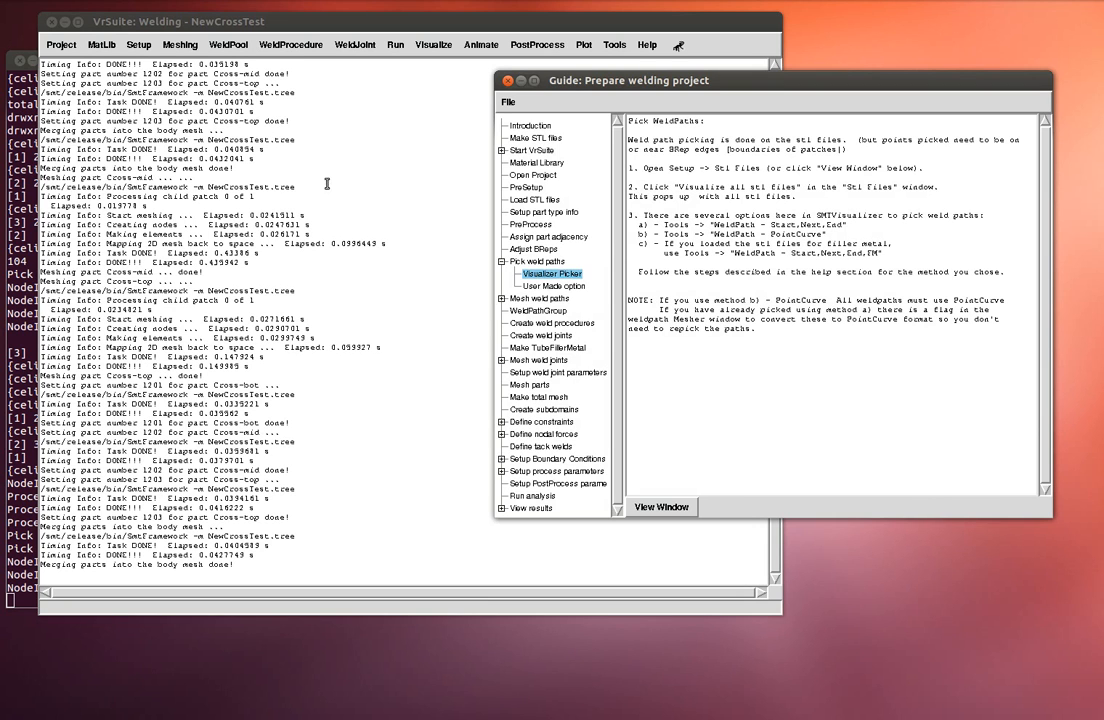
left_click(502, 298)
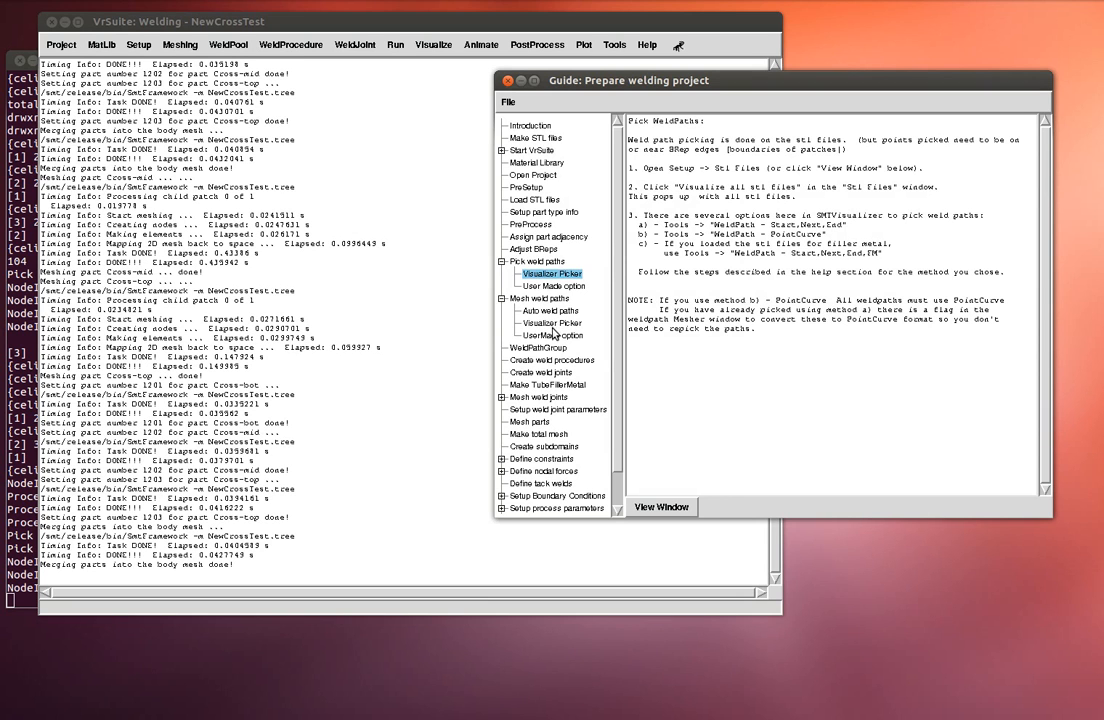
left_click(551, 324)
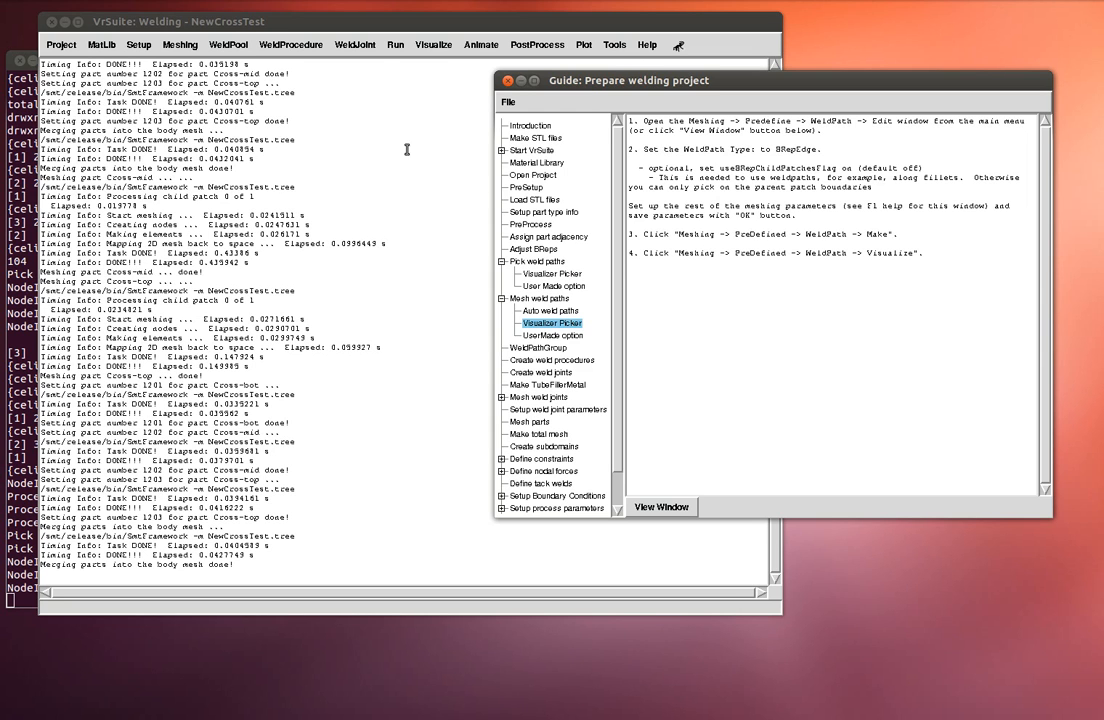
Open the mesh parameters of the predefined WeldPath mesh and place the window beside the mesh list.
left_click(180, 45)
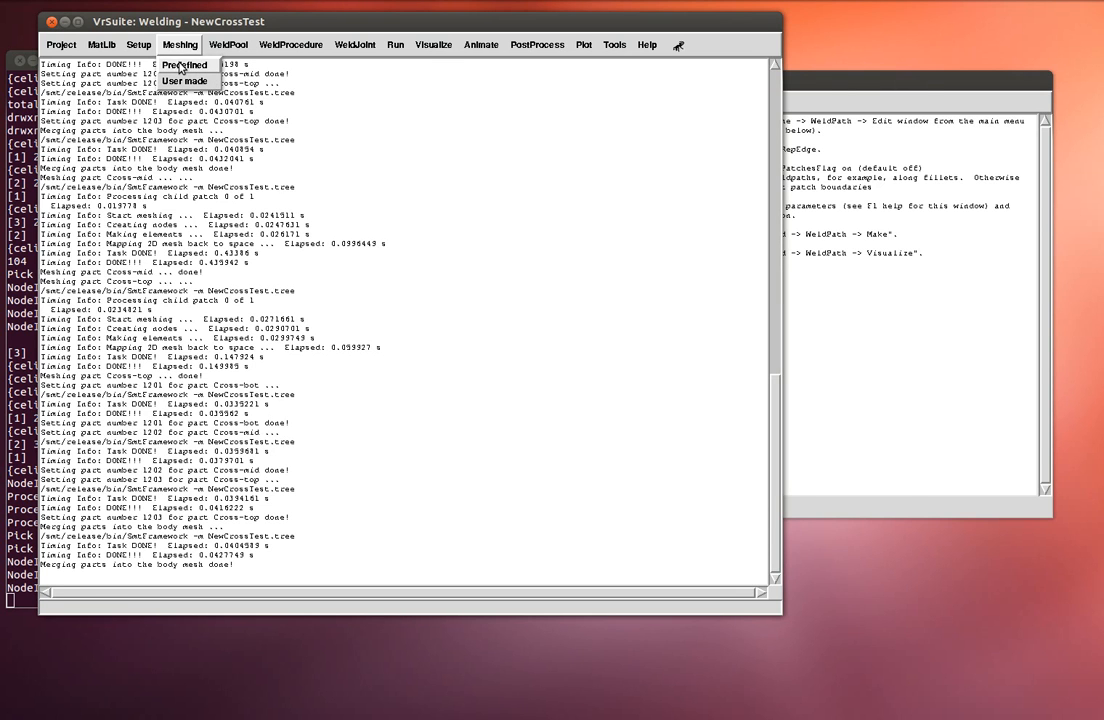
left_click(180, 66)
left_click_drag(1050, 328, 645, 235)
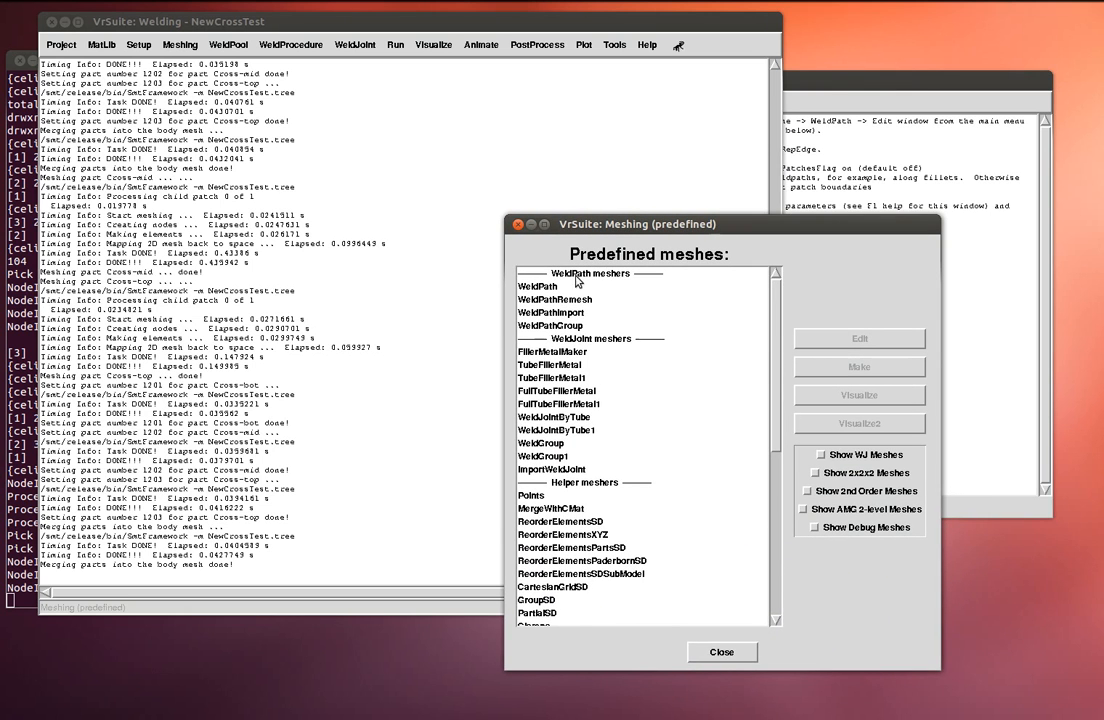
left_click(546, 288)
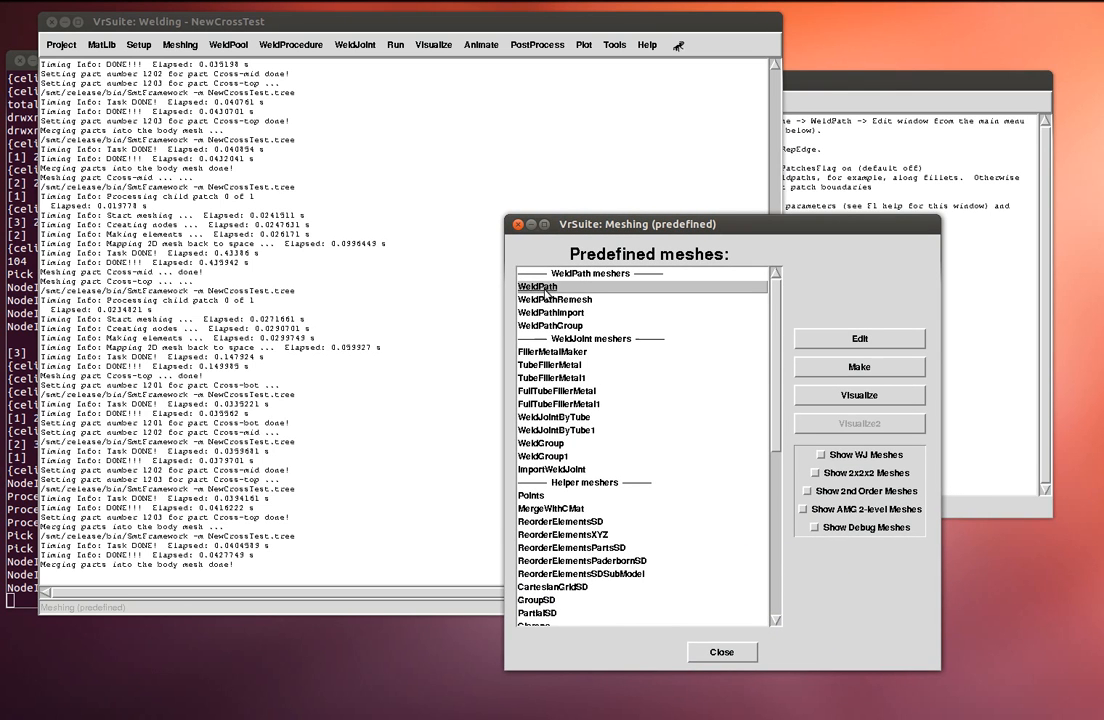
left_click(852, 343)
left_click_drag(1103, 248, 248, 155)
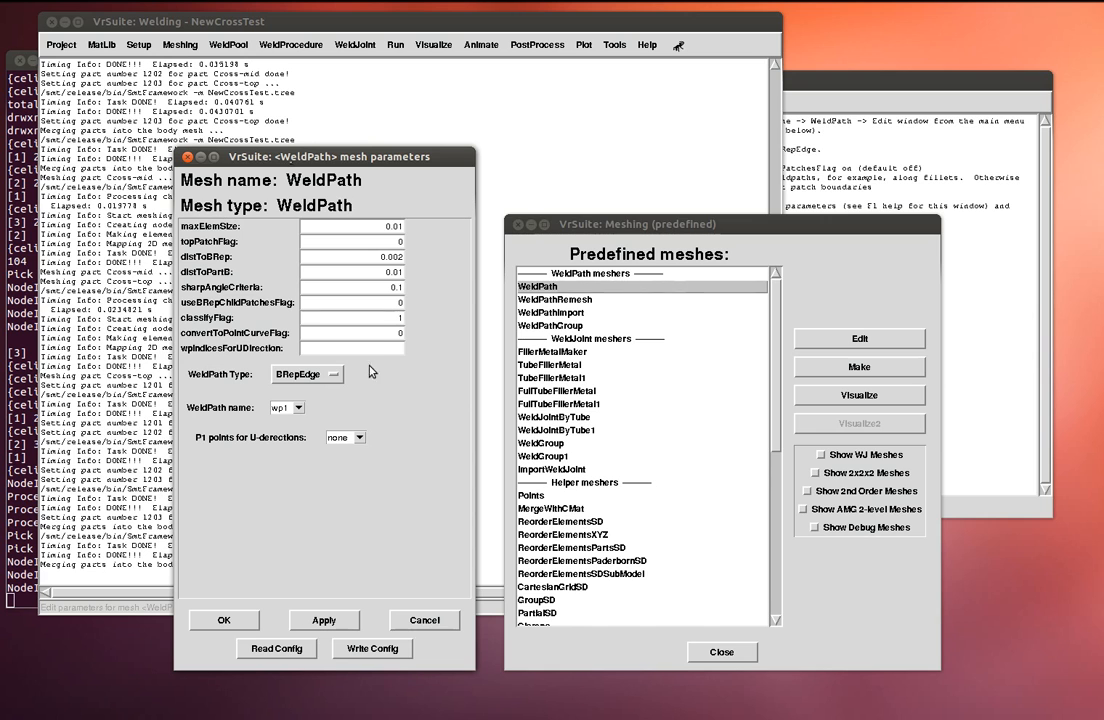
Keep the WeldPath type at BRepEdge, choose wp1 as the weld path name, and accept the mesh parameters.
left_click(303, 377)
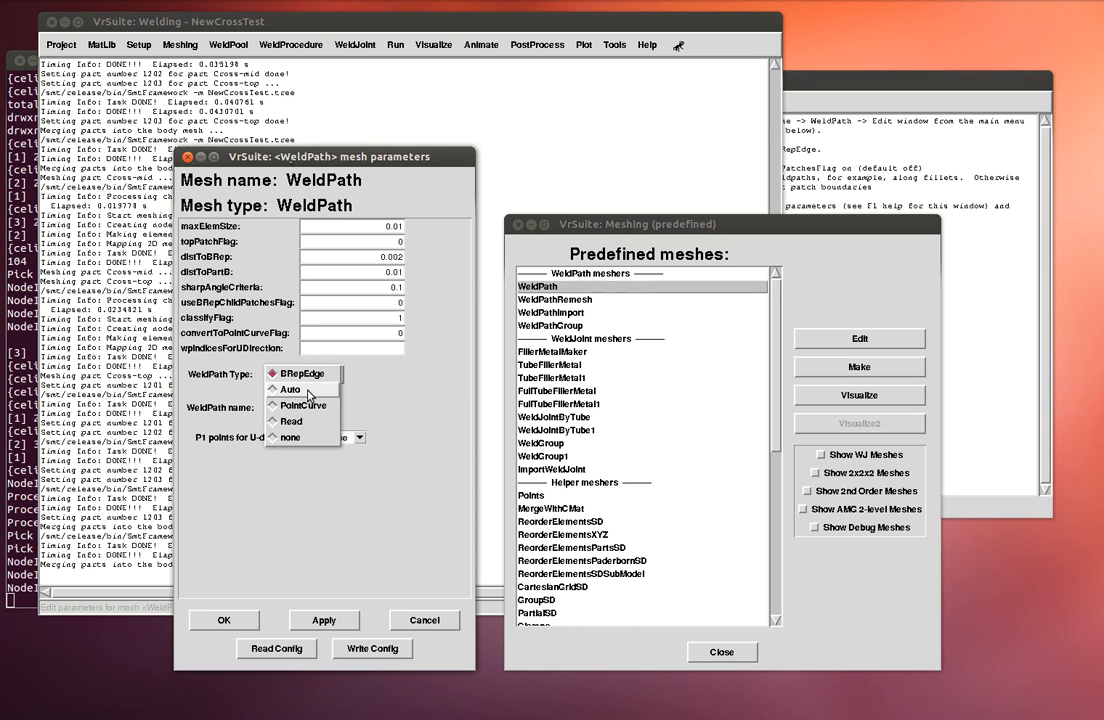
left_click(366, 376)
left_click(297, 408)
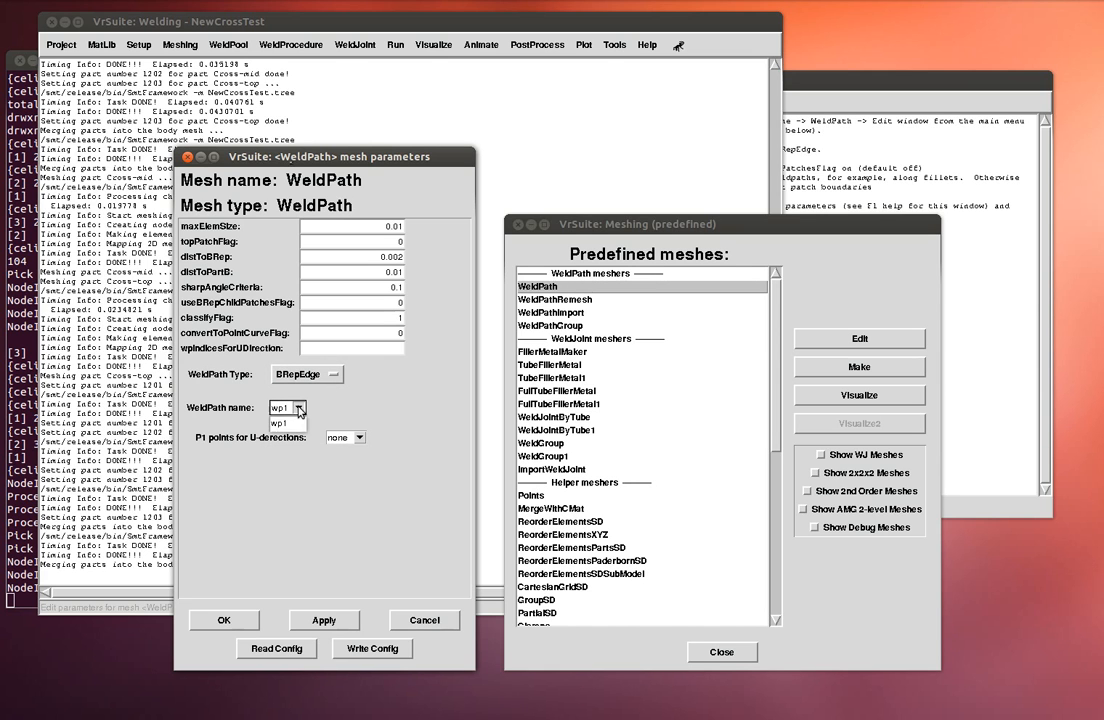
left_click(297, 409)
left_click(290, 425)
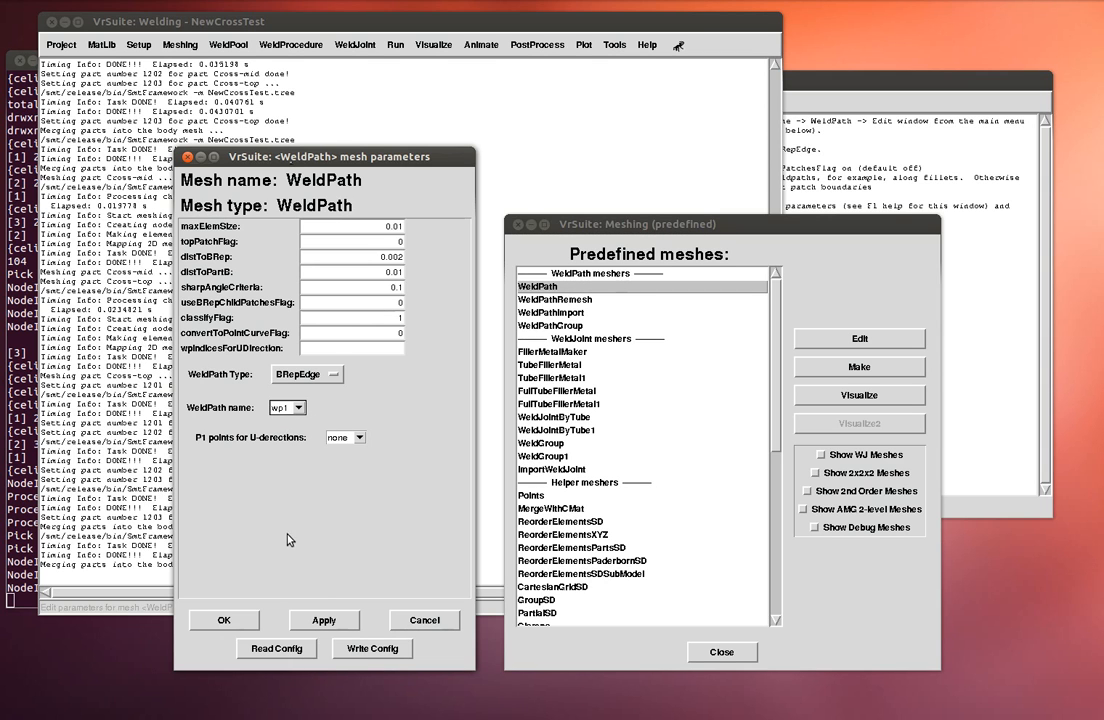
left_click(223, 619)
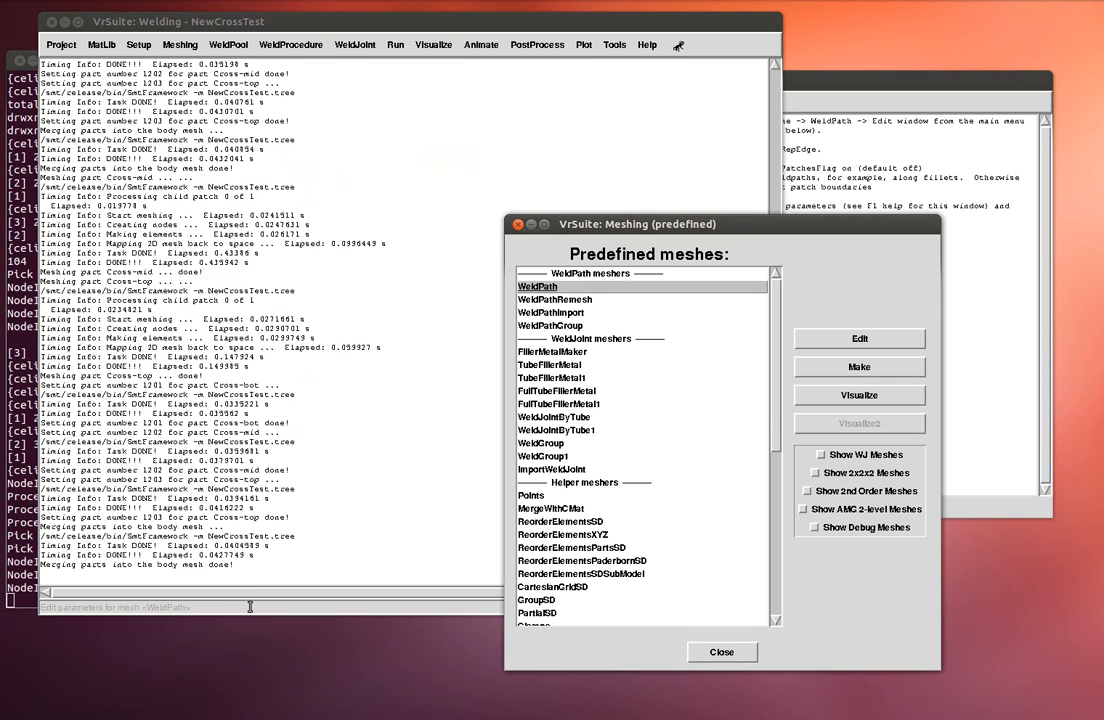
Make the WeldPath mesh and visualize it.
left_click(859, 368)
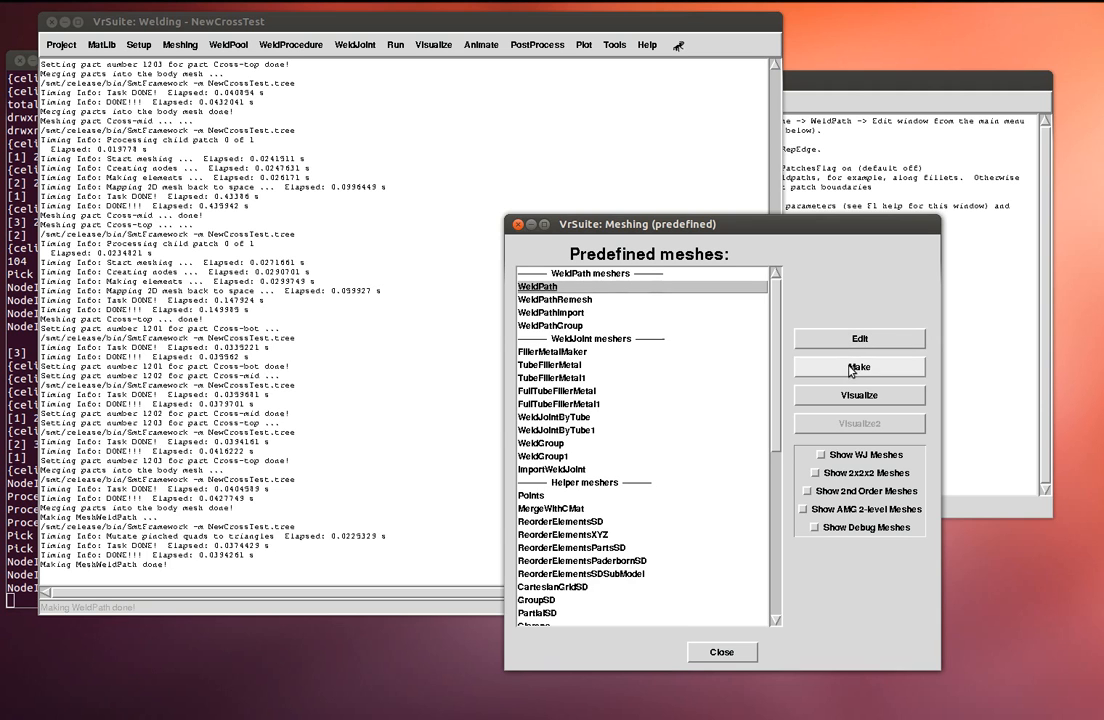
left_click(857, 396)
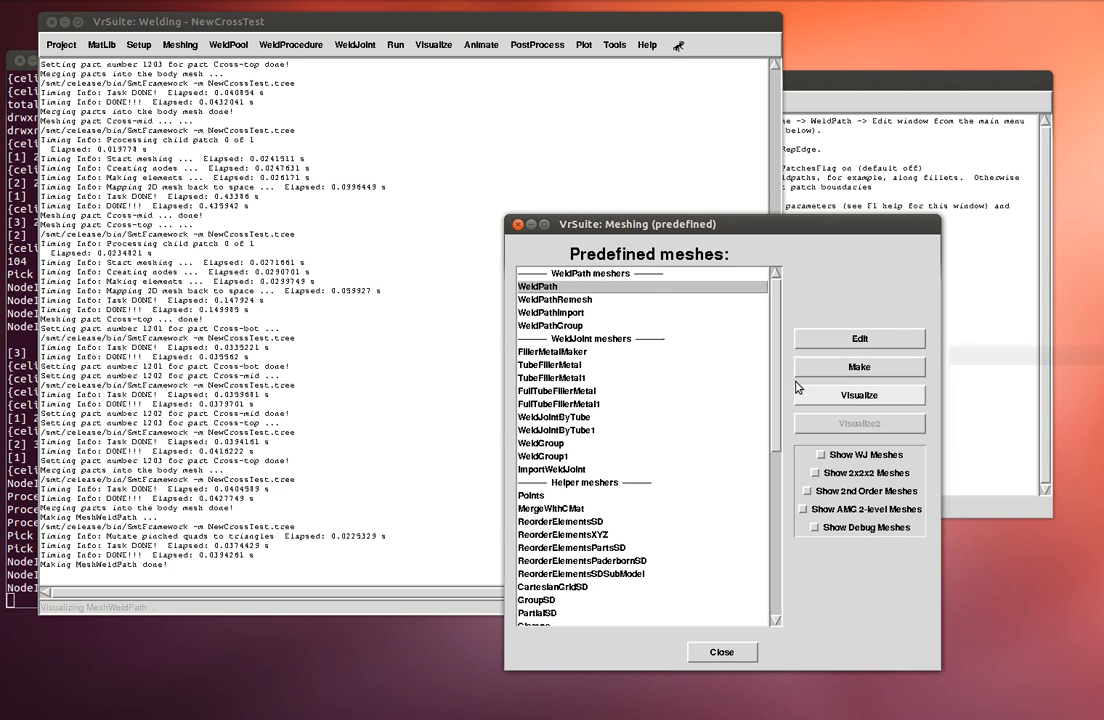
left_click_drag(1058, 353, 350, 187)
left_click_drag(397, 334, 536, 347)
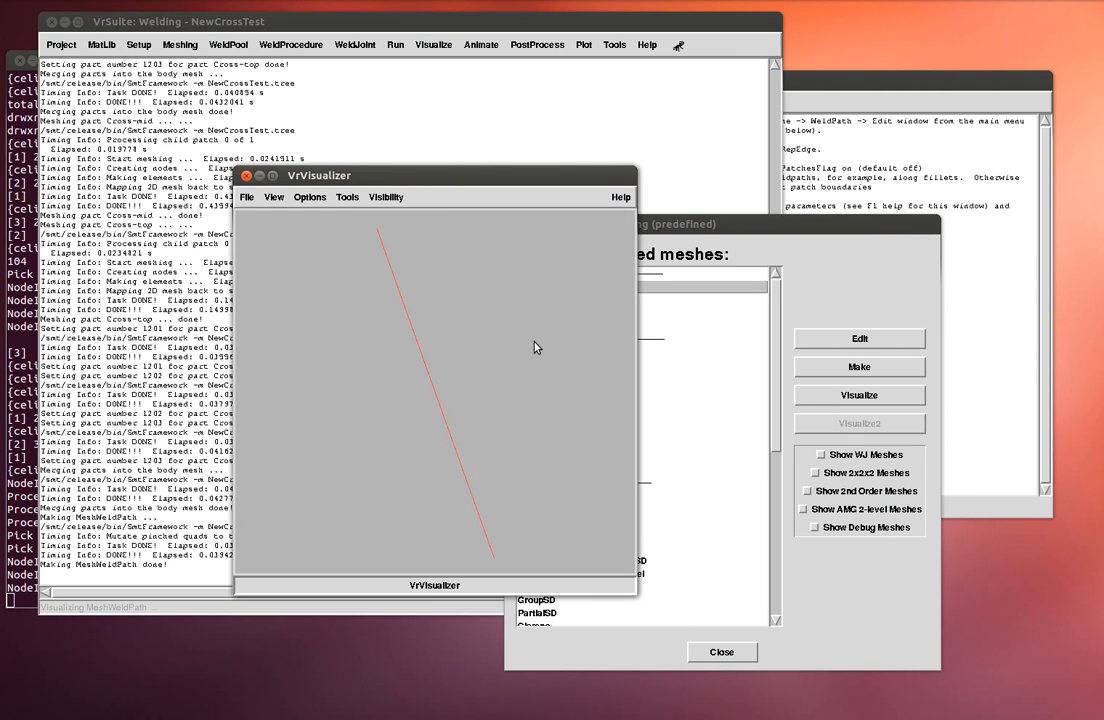
Show the weld path's nodes as PointBalls to check the mesh, and exit the visualizer.
left_click(286, 204)
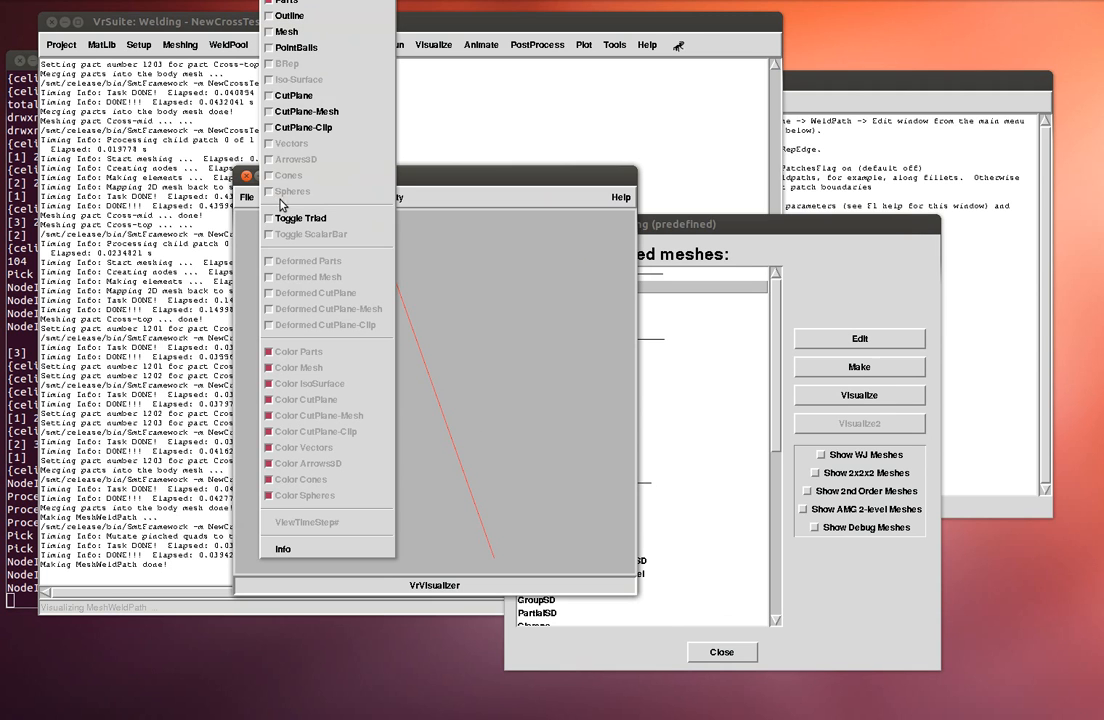
left_click(278, 48)
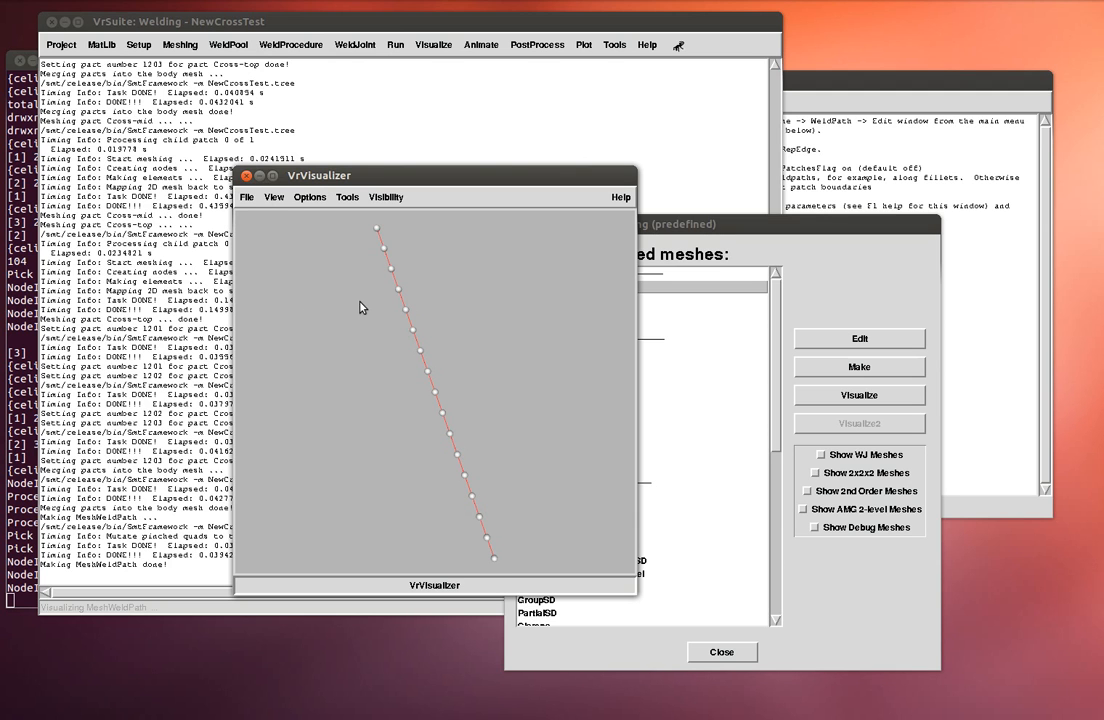
left_click(252, 199)
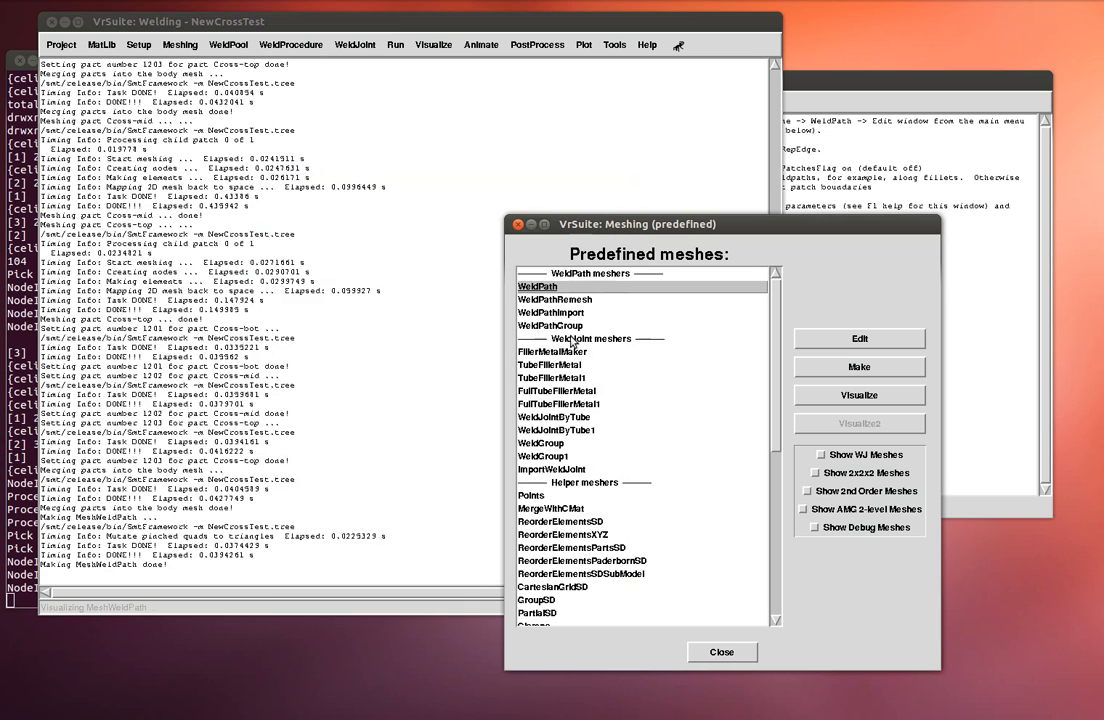
Accept the WeldPathGroup mesh parameters with weldGroupDist 0.03 and weldGroupStartMidEndTol 0.001, make the mesh, and close the predefined meshing window.
left_click(573, 328)
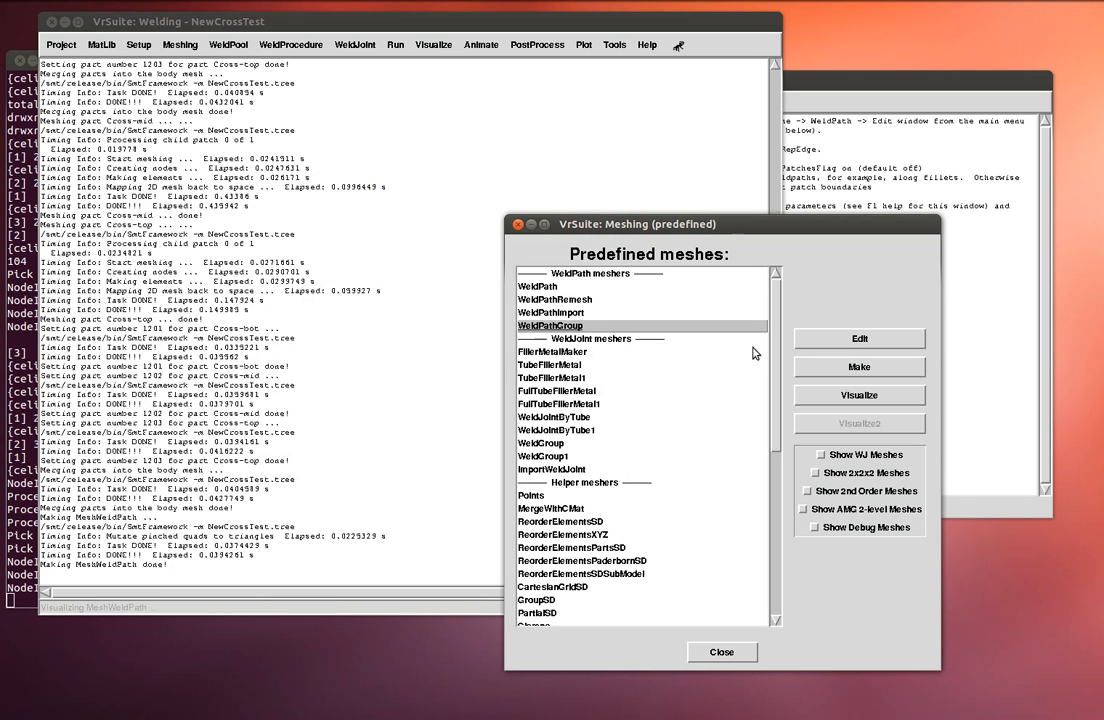
left_click(858, 339)
left_click_drag(1101, 453, 229, 241)
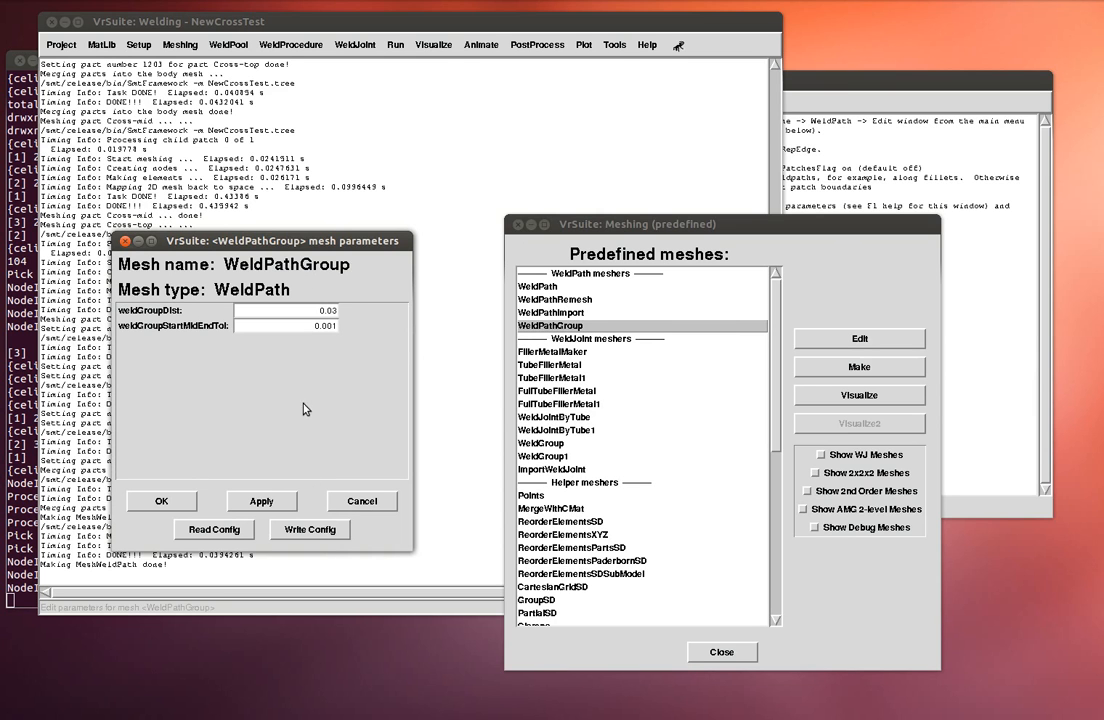
left_click(160, 500)
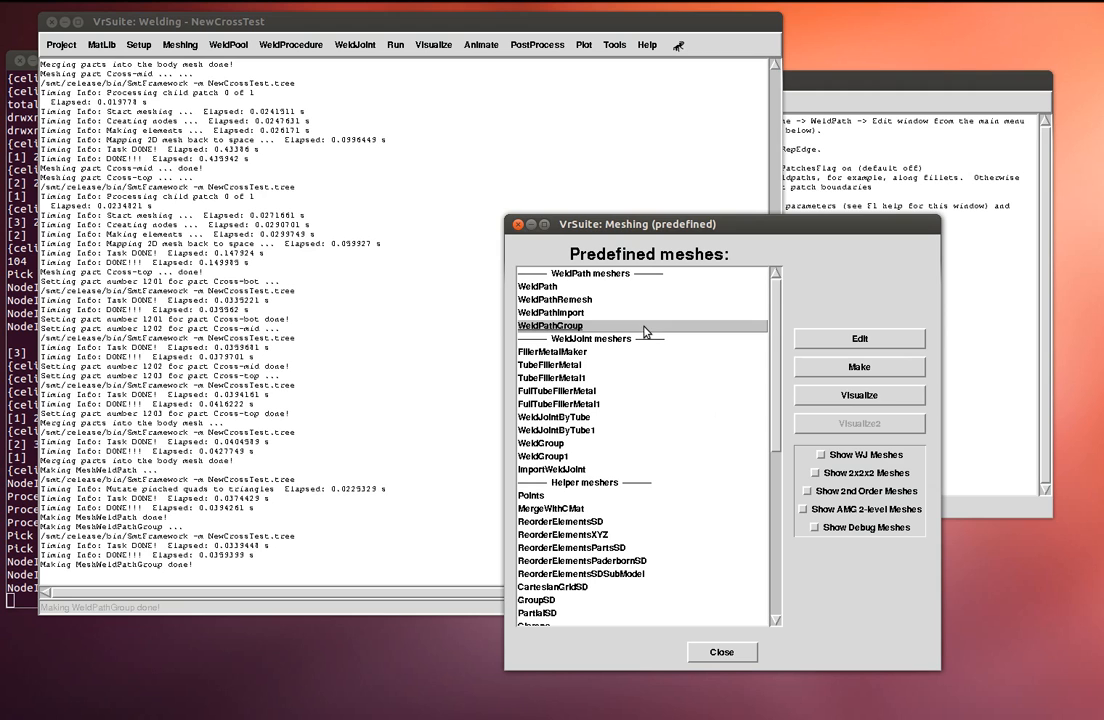
left_click(724, 656)
left_click(724, 656)
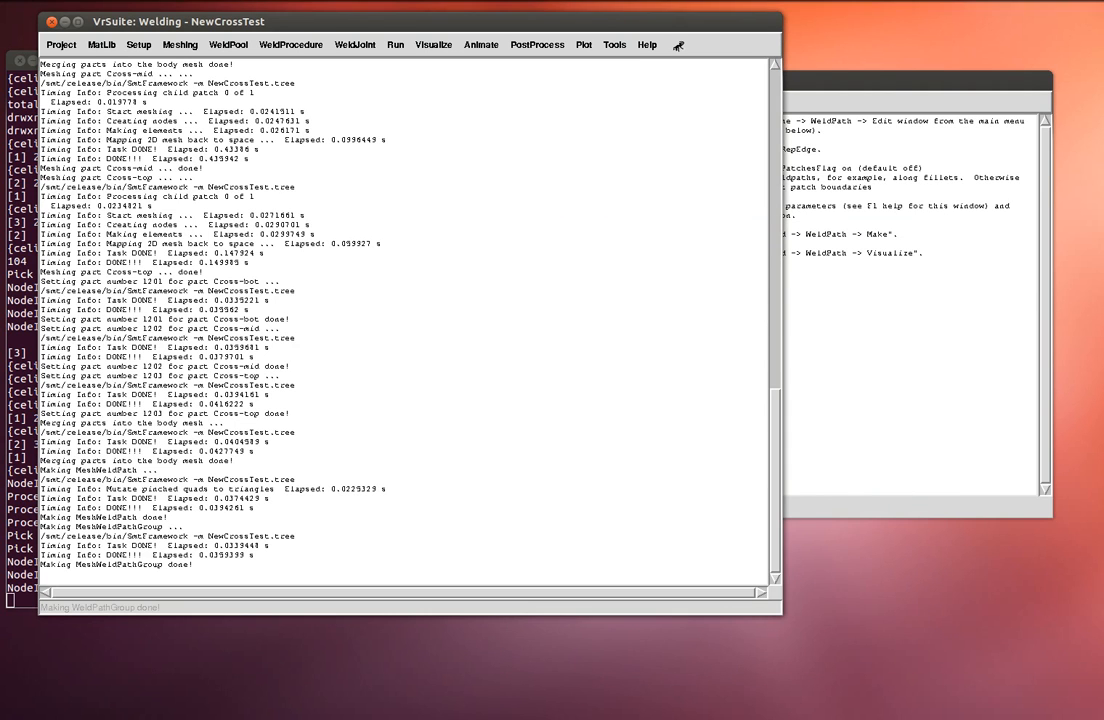